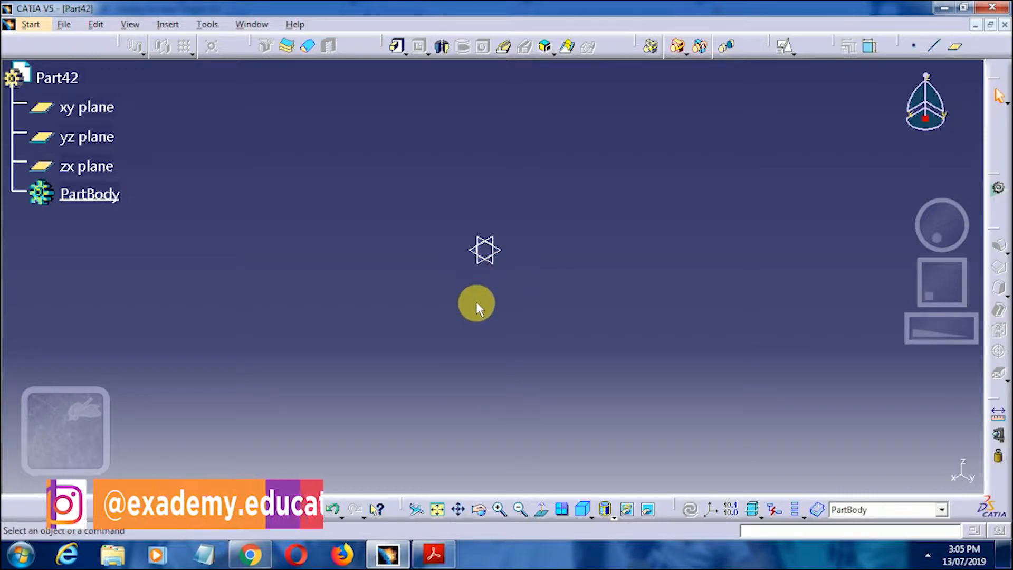
# Step: Switch to Acrobat Reader to study the front and top view dimensions in Drawing-1_Sheet_3.pdf, and return to CATIA
pyautogui.click(441, 553)
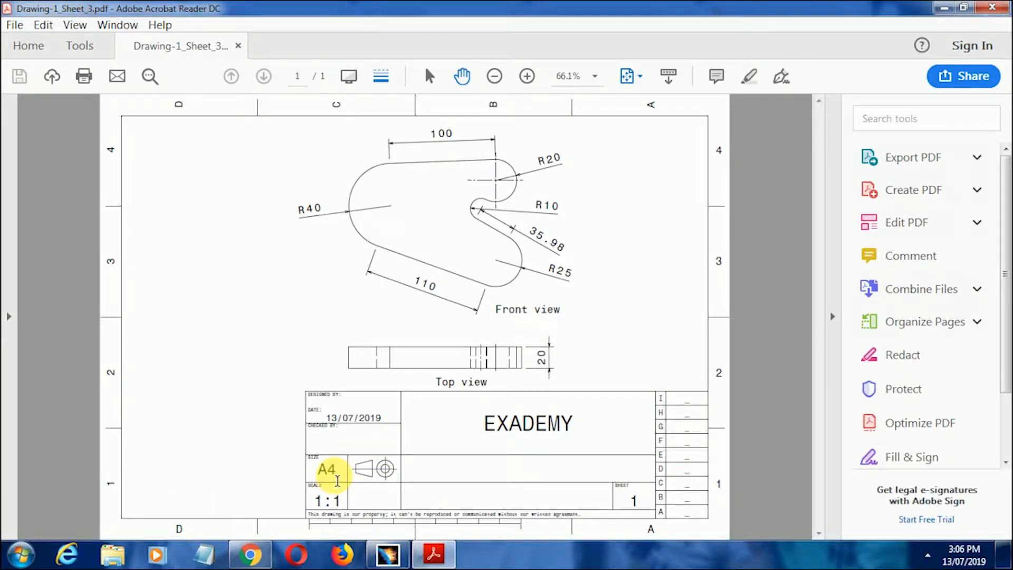
pyautogui.moveTo(393, 564)
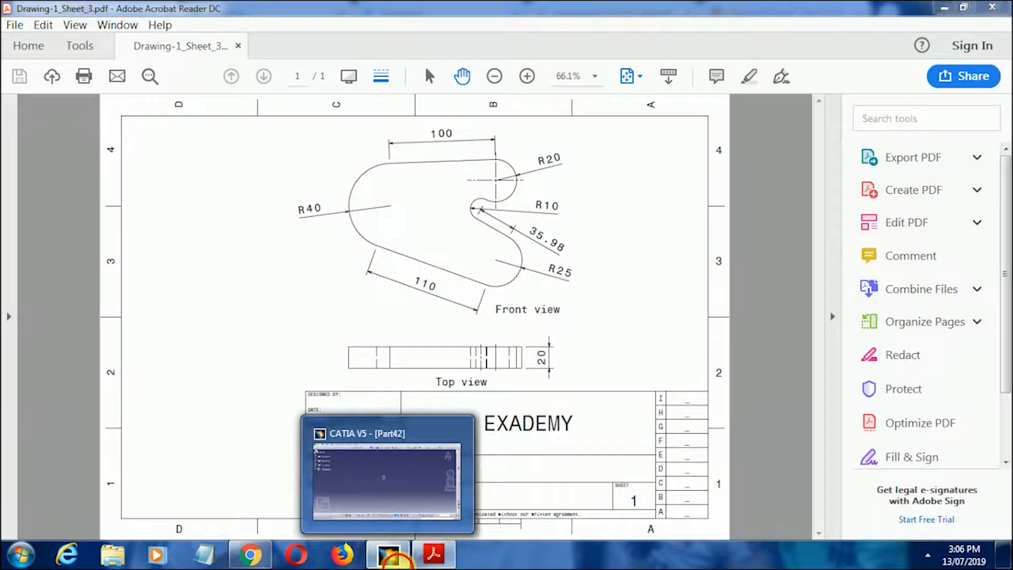
pyautogui.click(393, 554)
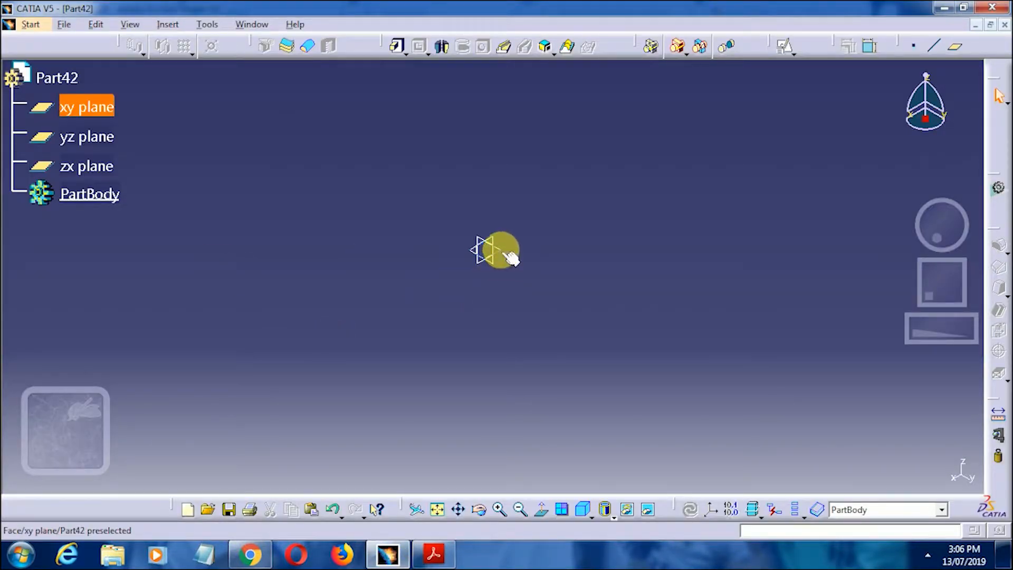
# Step: Create a positioned sketch on the xy plane with Reverse H and Swap enabled
pyautogui.click(496, 249)
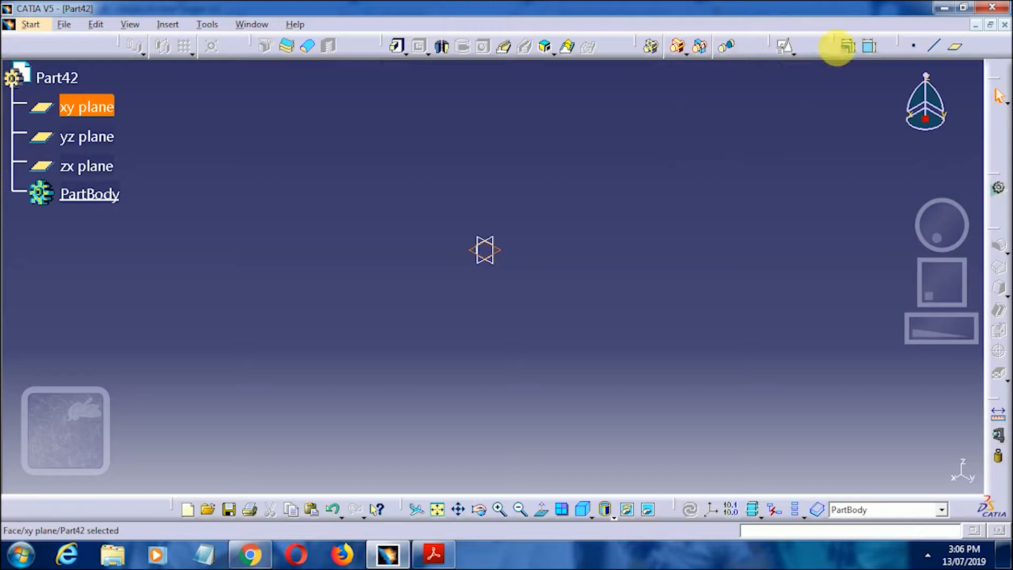
pyautogui.click(785, 47)
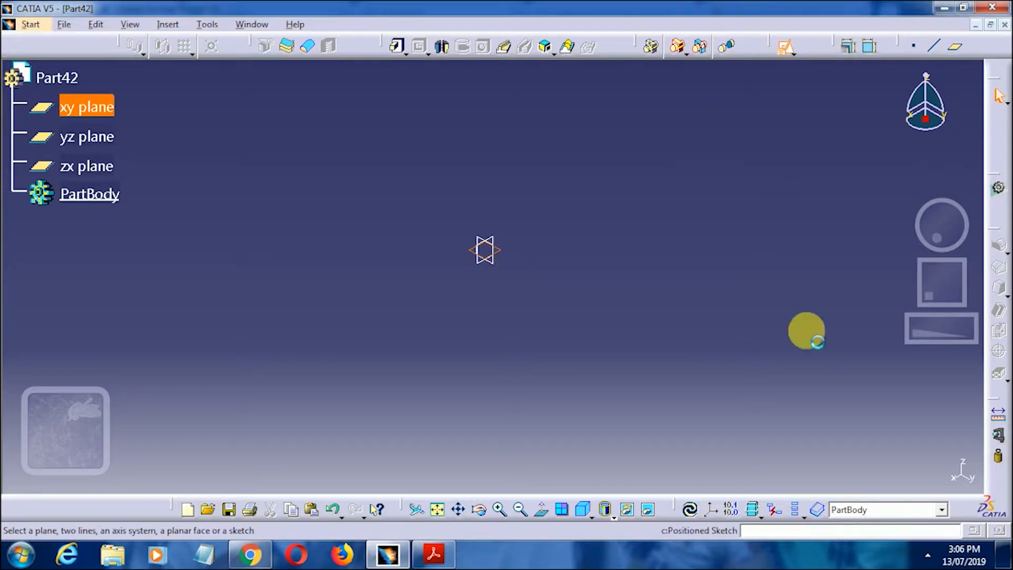
pyautogui.click(838, 469)
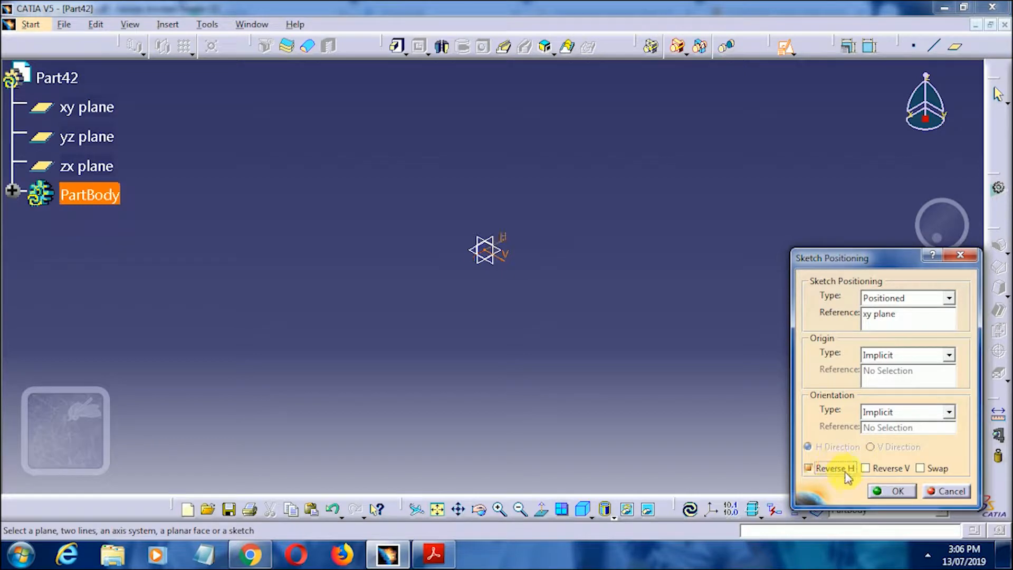
pyautogui.click(932, 468)
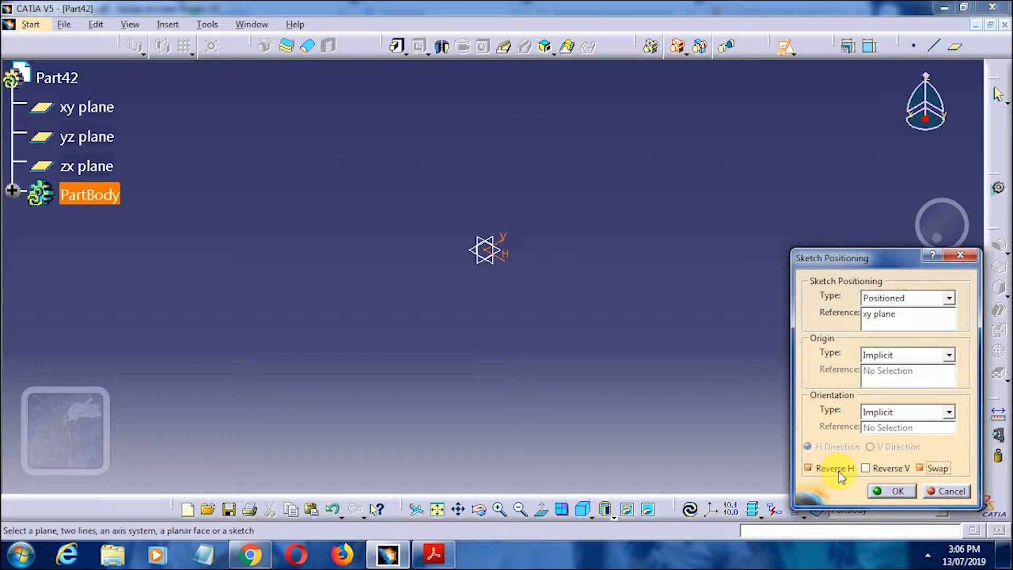
pyautogui.click(905, 491)
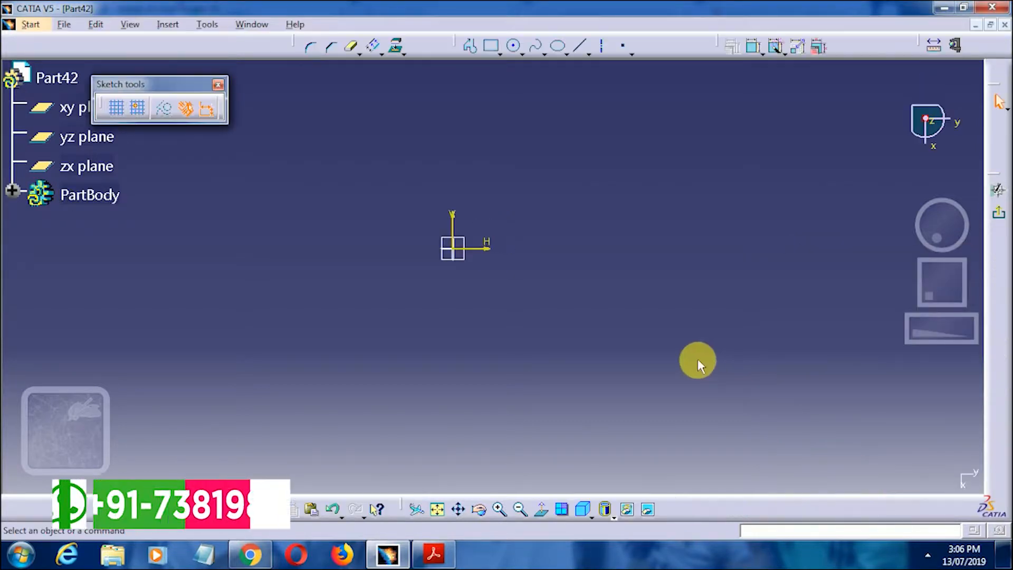
# Step: Sketch a circle with a 40 mm radius to the upper left of the sketch origin
pyautogui.click(515, 48)
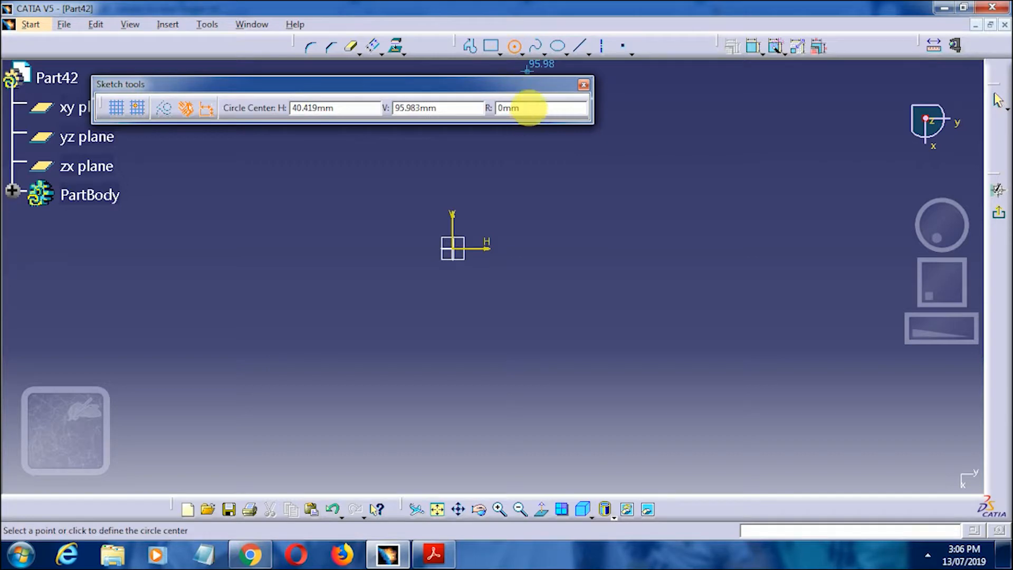
pyautogui.click(491, 108)
pyautogui.write('40')
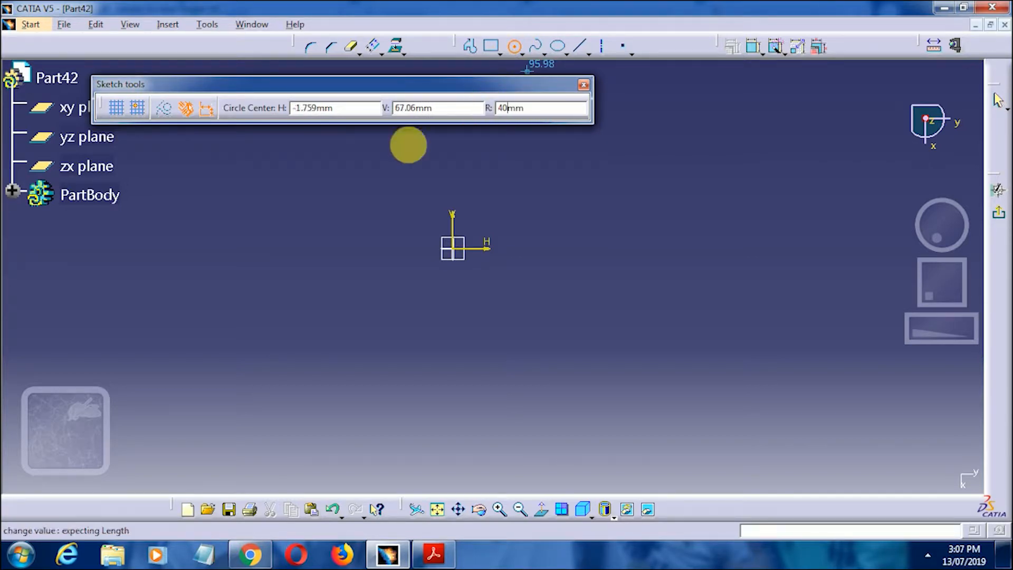
pyautogui.click(293, 183)
pyautogui.click(687, 153)
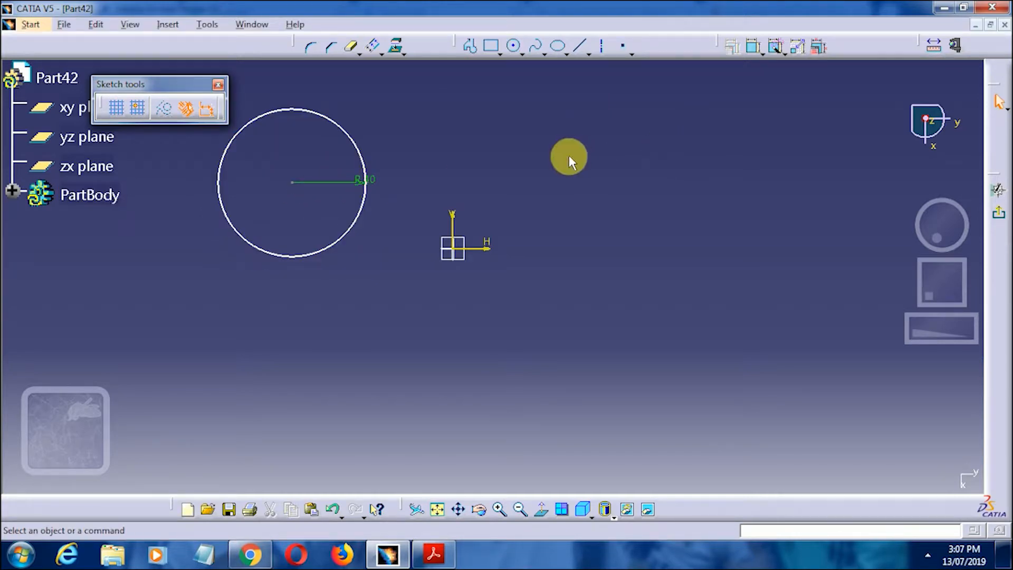
# Step: Check the PDF drawing in Acrobat Reader and sketch a 20 mm radius circle in CATIA to the upper right of the origin
pyautogui.moveTo(565, 164)
pyautogui.mouseDown(button='middle')
pyautogui.moveTo(590, 207)
pyautogui.moveTo(575, 204)
pyautogui.mouseUp(button='middle')
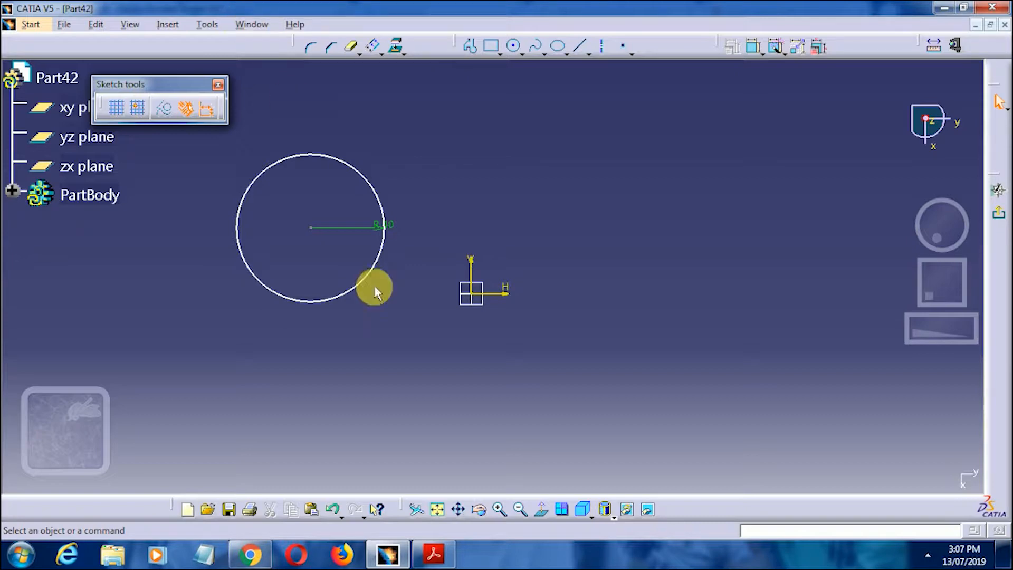
pyautogui.click(448, 555)
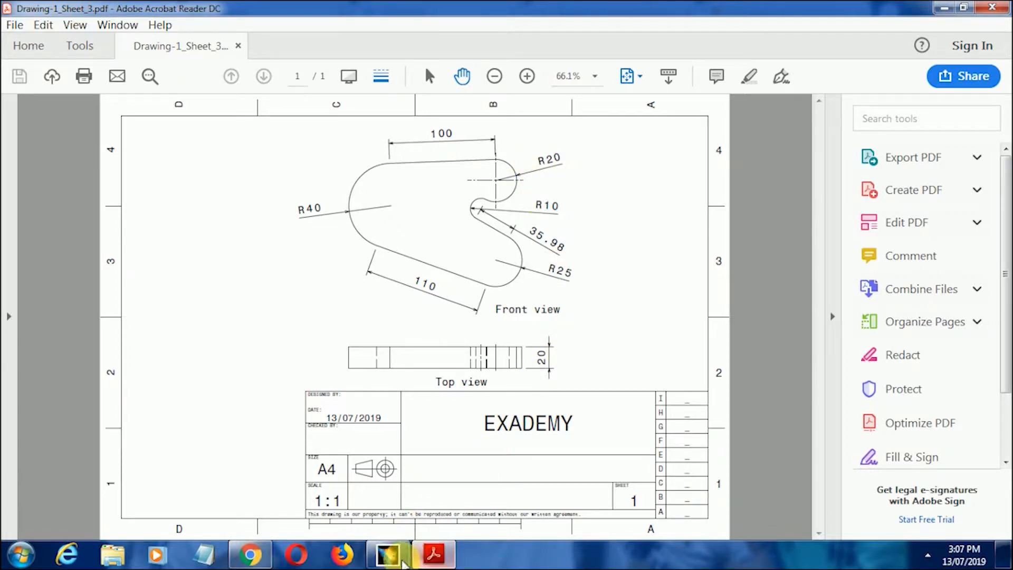
pyautogui.click(403, 561)
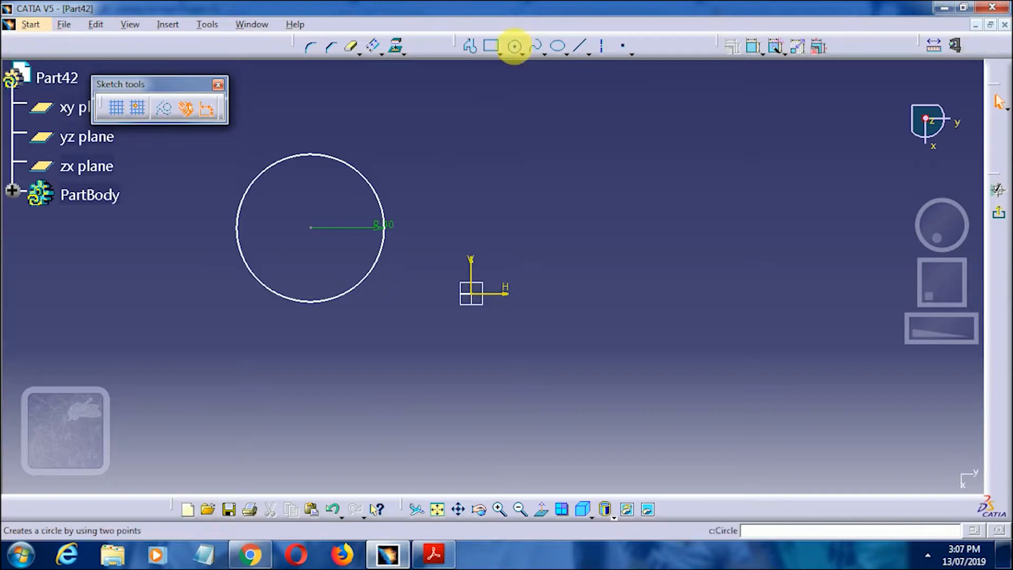
pyautogui.click(515, 46)
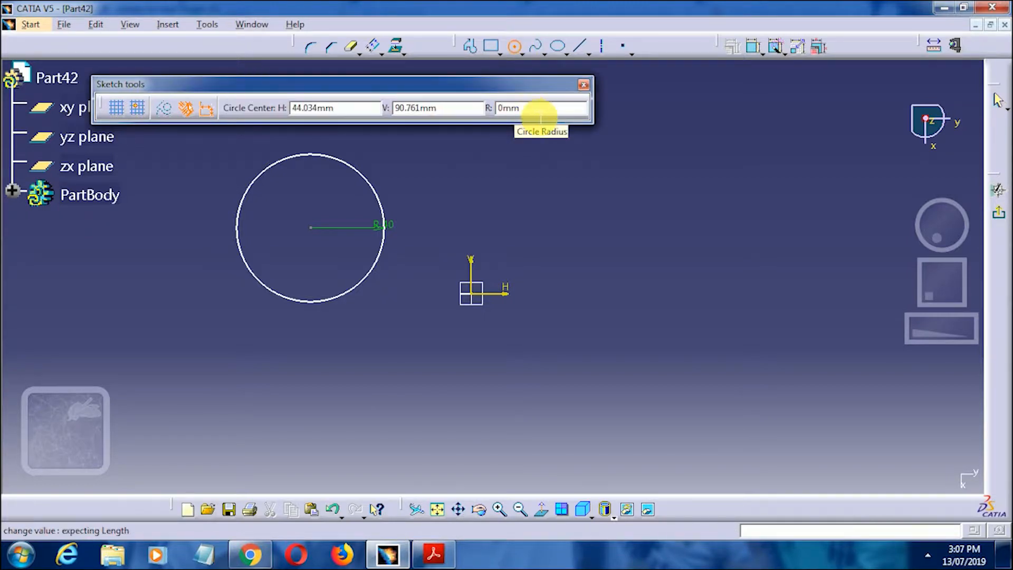
pyautogui.doubleClick(498, 109)
pyautogui.write('2')
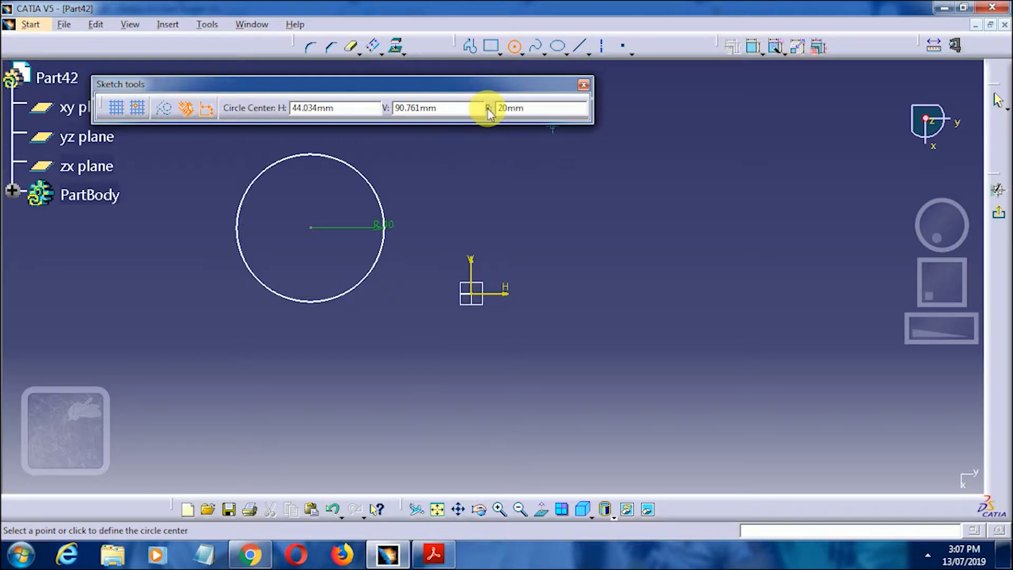
pyautogui.click(628, 178)
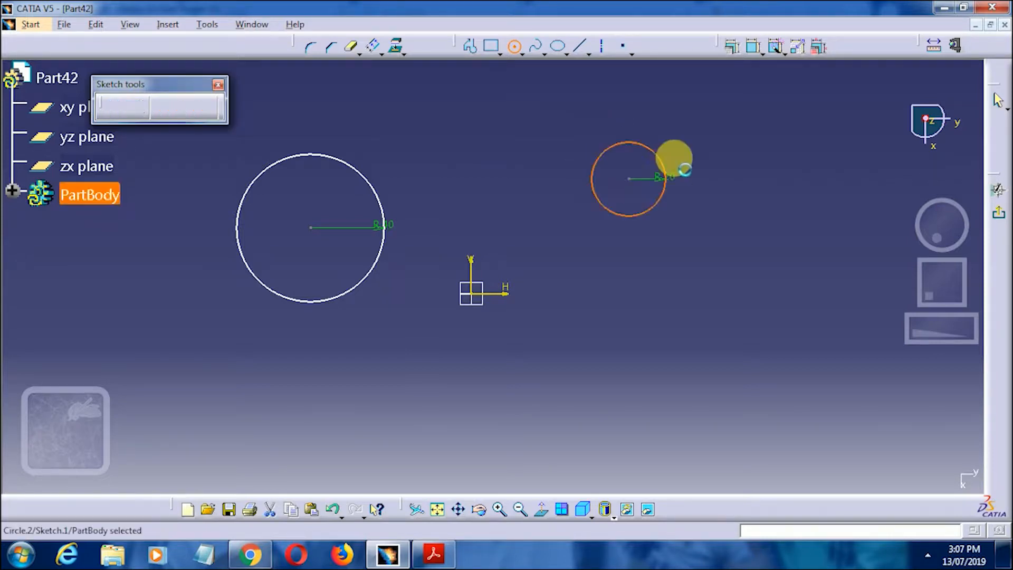
pyautogui.click(739, 131)
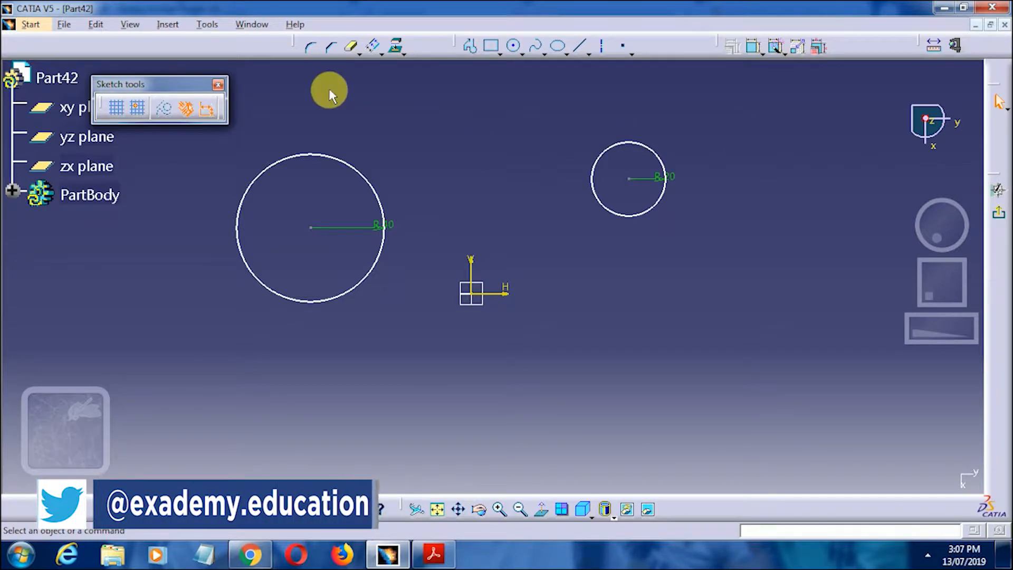
# Step: Consult the PDF drawing, try a bi-tangent line between the facing sides of the two circles in CATIA, and undo it
pyautogui.click(431, 554)
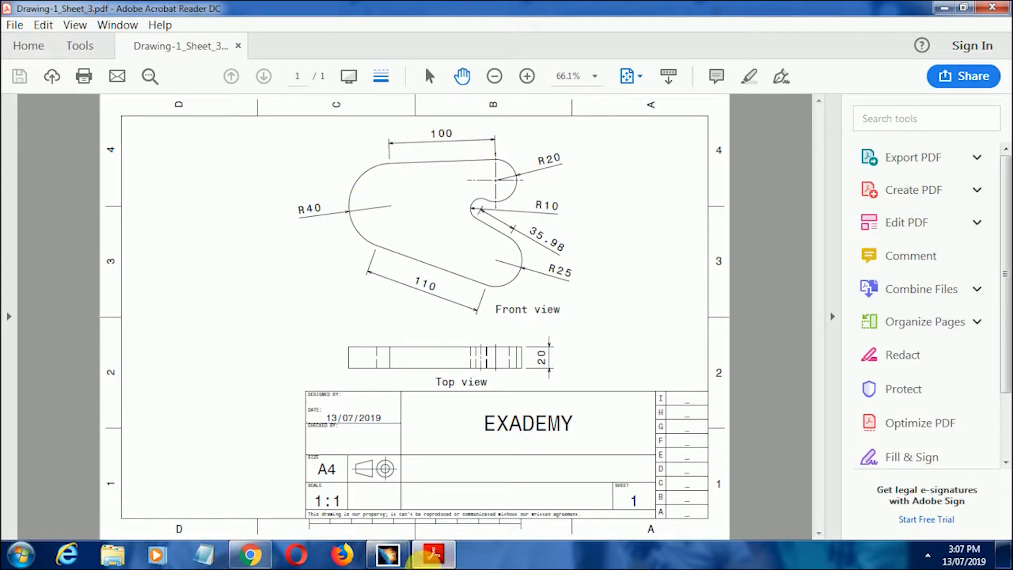
pyautogui.click(398, 555)
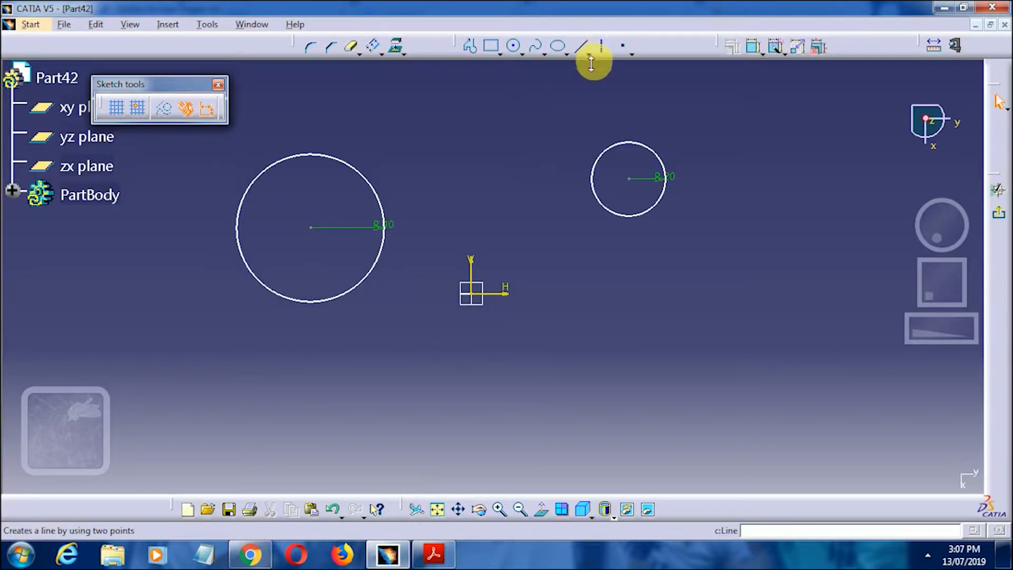
pyautogui.click(591, 56)
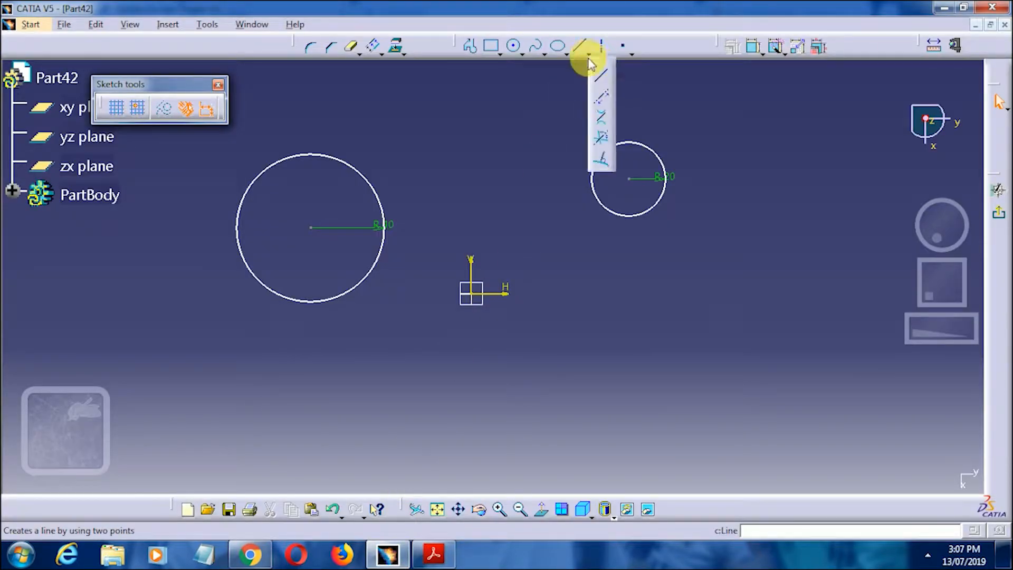
pyautogui.click(603, 118)
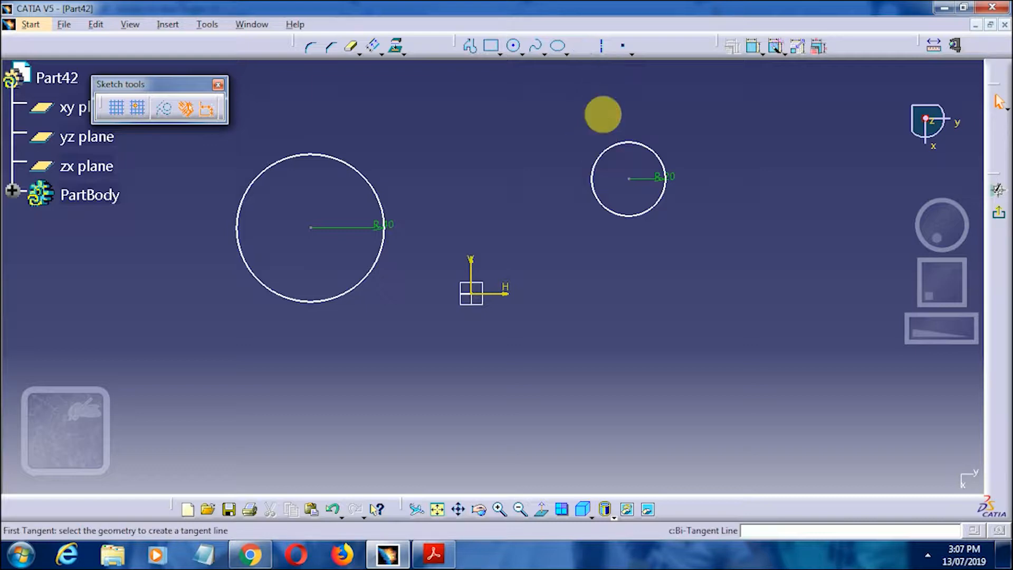
pyautogui.click(382, 201)
pyautogui.click(594, 186)
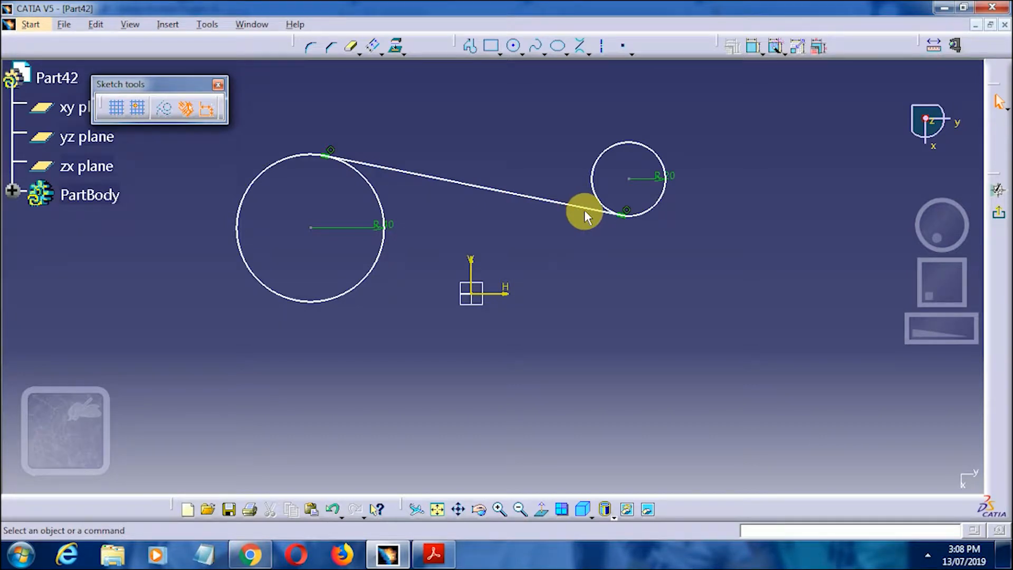
pyautogui.hotkey('ctrl', 'z')
# Step: Draw a bi-tangent line across the tops of the 40 mm and 20 mm radius circles
pyautogui.click(581, 45)
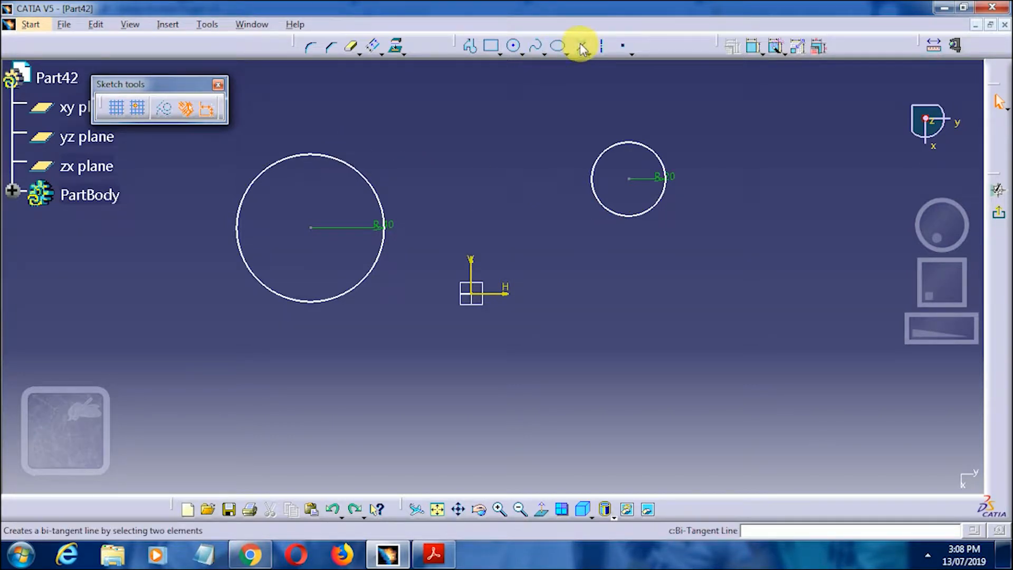
pyautogui.click(318, 155)
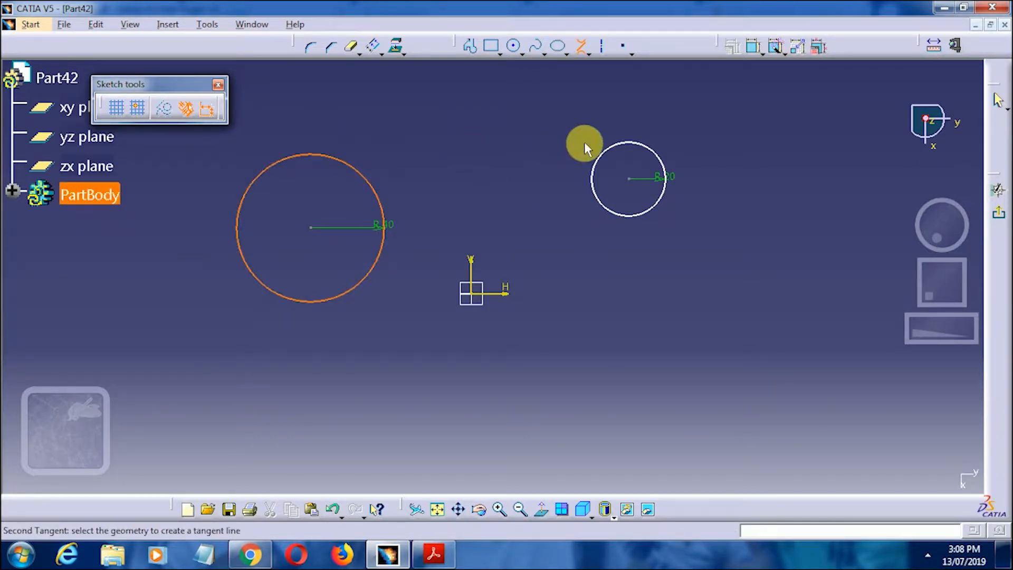
pyautogui.click(628, 144)
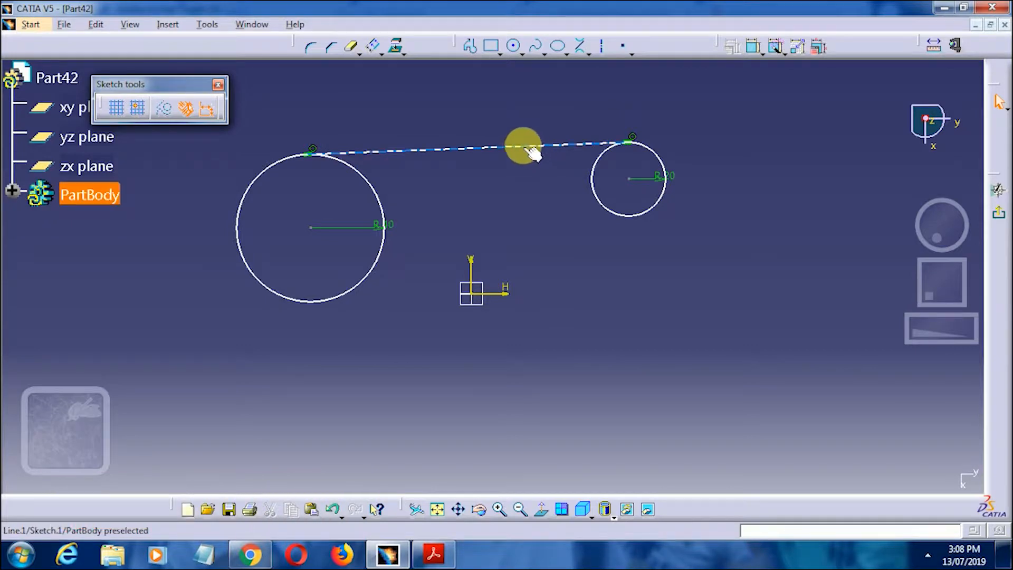
# Step: Check the PDF drawing, dimension the tangent line's length above it in CATIA, and set it to 100 mm
pyautogui.click(448, 555)
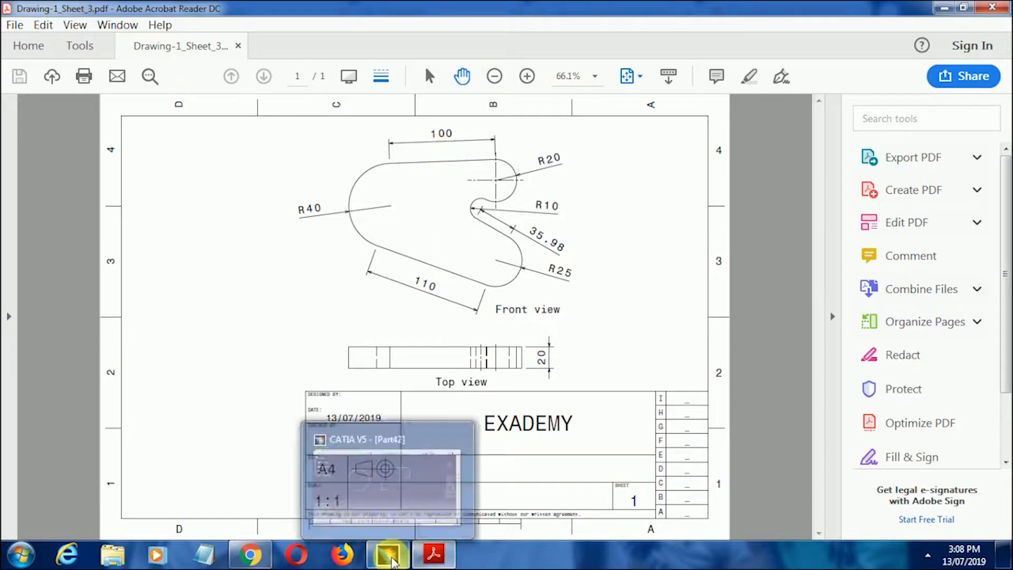
pyautogui.click(391, 560)
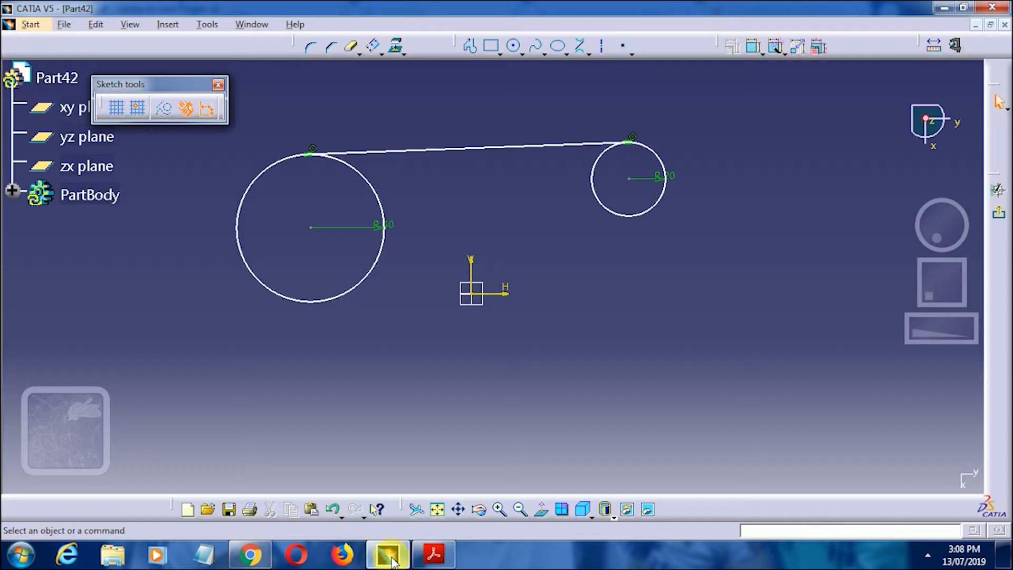
pyautogui.click(753, 49)
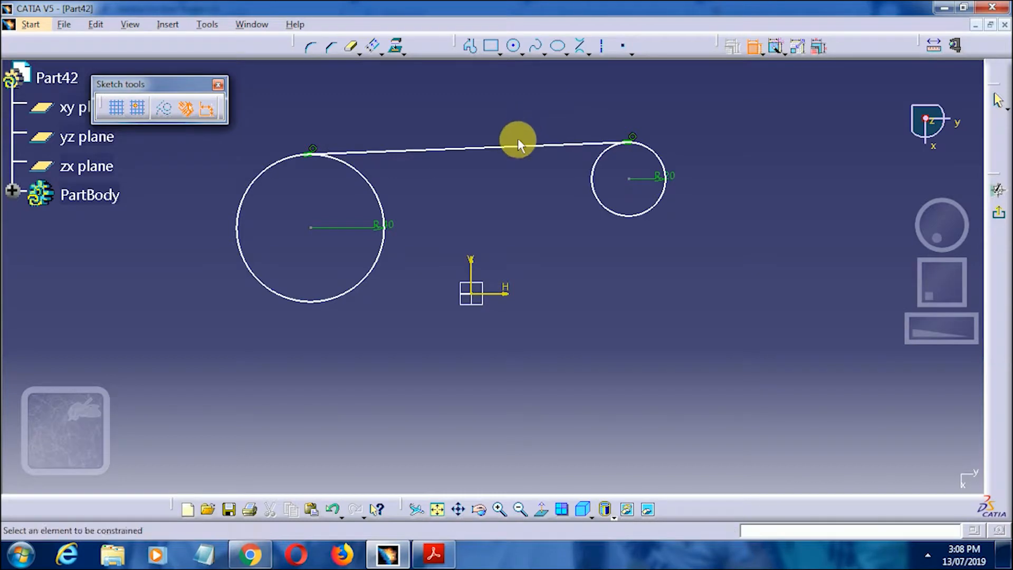
pyautogui.click(528, 153)
pyautogui.click(509, 109)
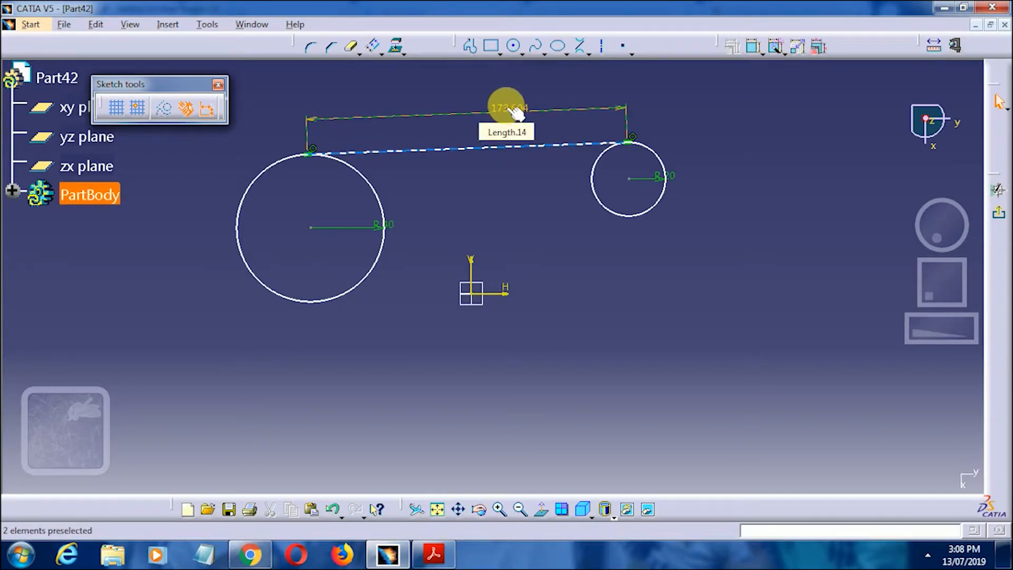
pyautogui.doubleClick(508, 110)
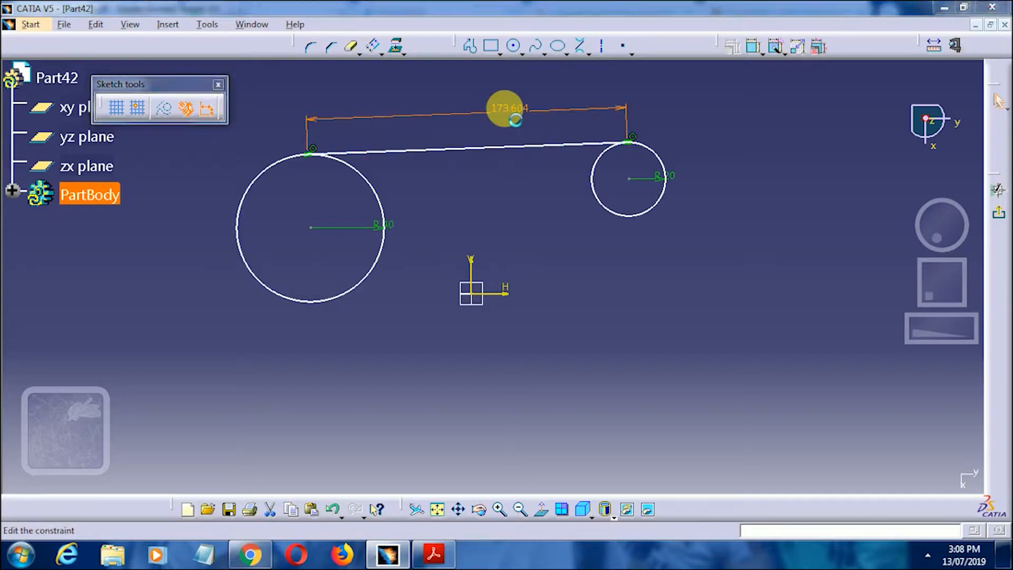
pyautogui.write('1')
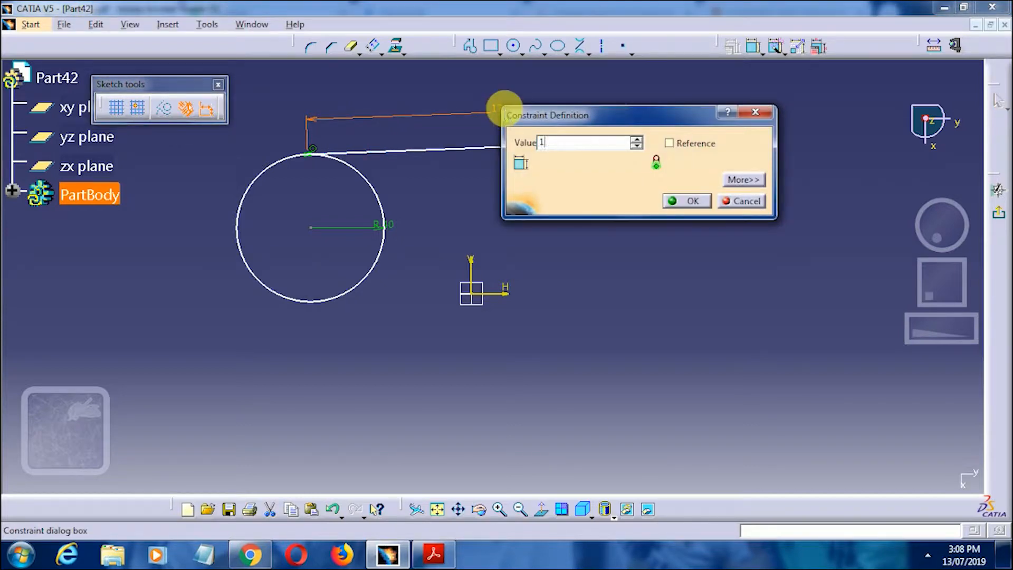
pyautogui.write('00')
pyautogui.press('Return')
pyautogui.click(637, 103)
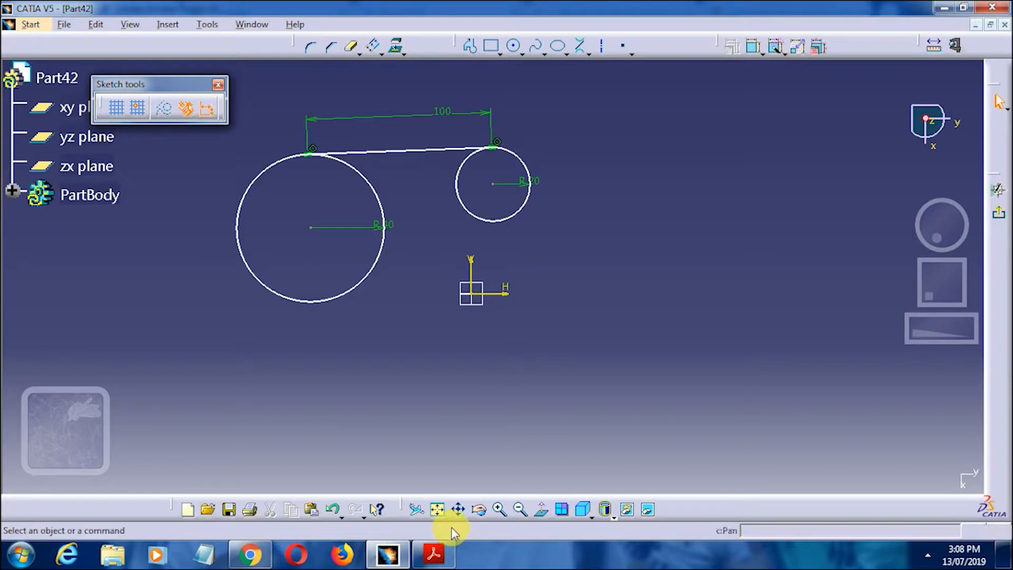
# Step: Review the remaining front view dimensions in the PDF drawing and return to the CATIA sketch
pyautogui.click(435, 555)
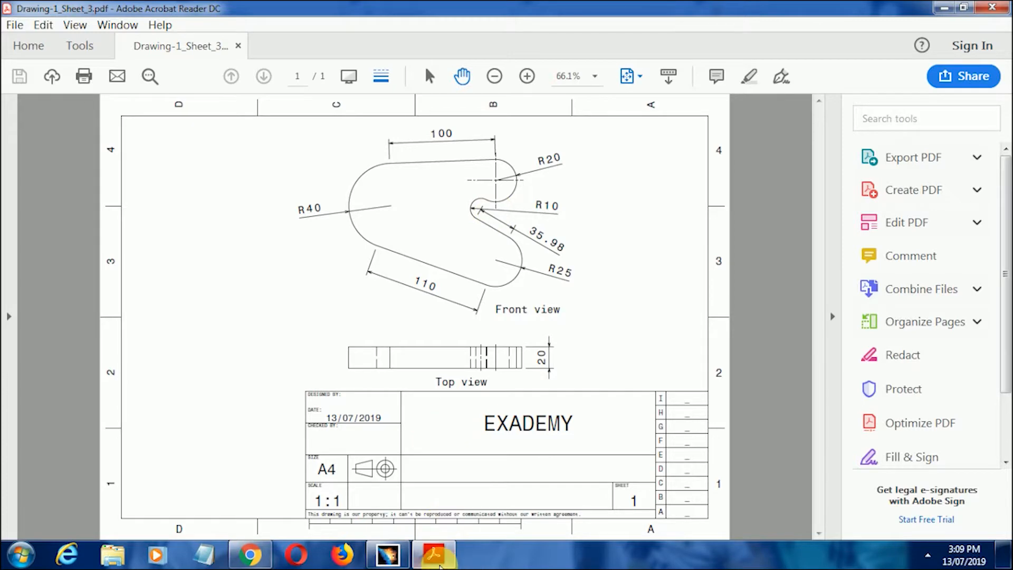
pyautogui.click(442, 564)
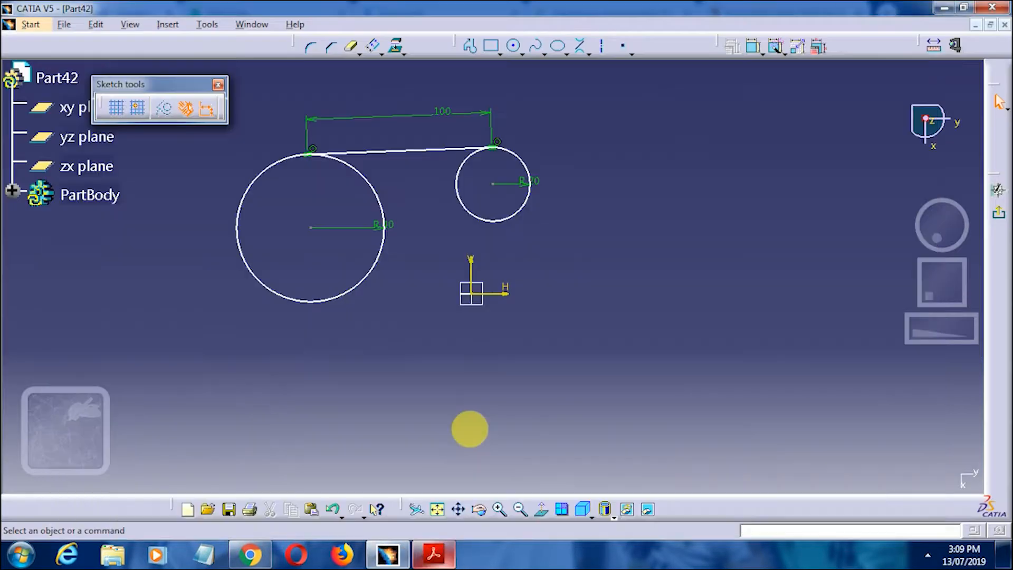
# Step: Draw a 10 mm radius circle centred at about H -2.4, V 33.1 mm, touching the underside of the 20 mm radius circle
pyautogui.click(512, 47)
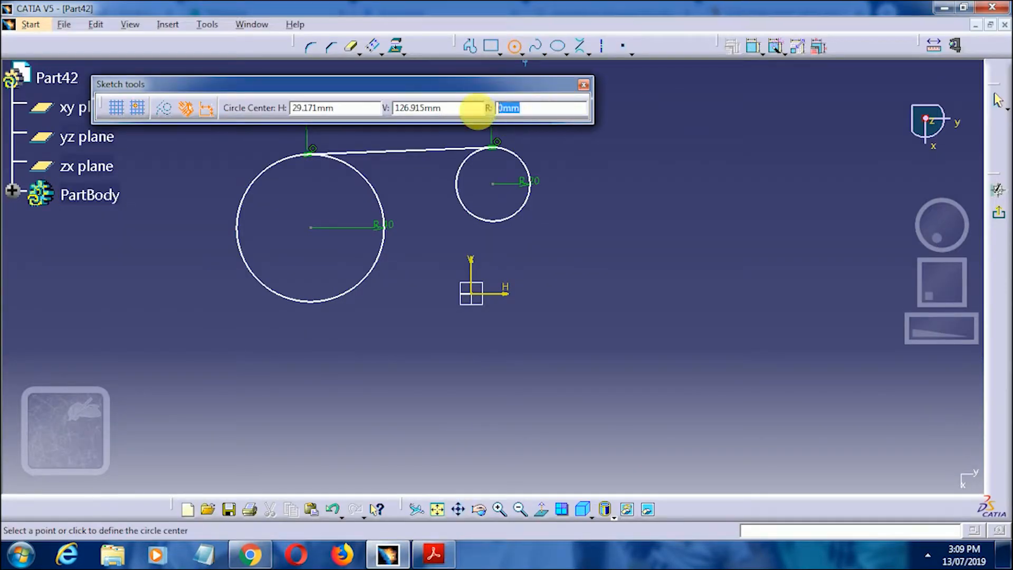
pyautogui.write('1')
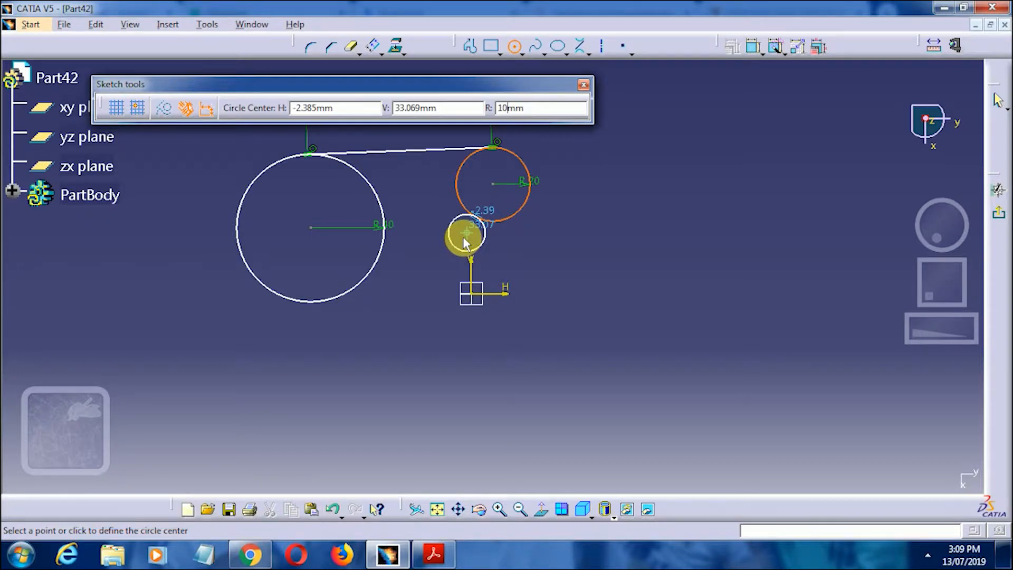
pyautogui.click(464, 236)
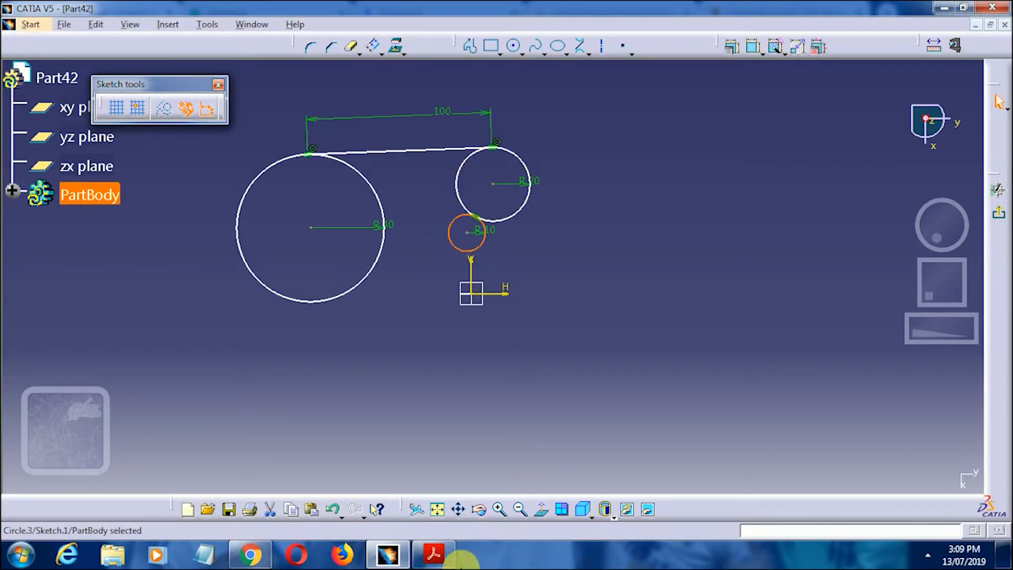
# Step: Check the PDF drawing, then draw a 25 mm radius circle in CATIA centred at about H 49.7, V -32.2 mm
pyautogui.click(455, 561)
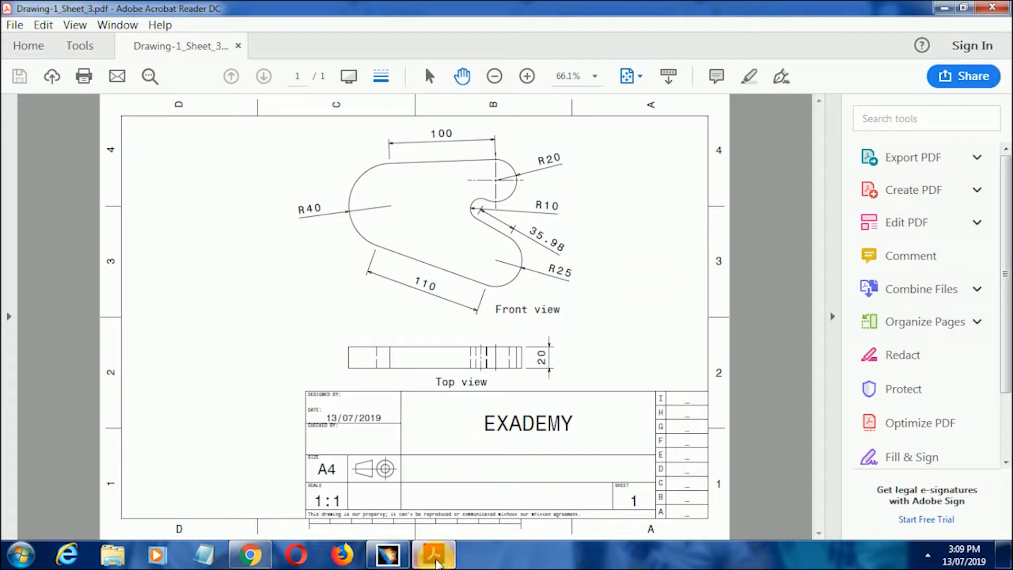
pyautogui.moveTo(434, 554)
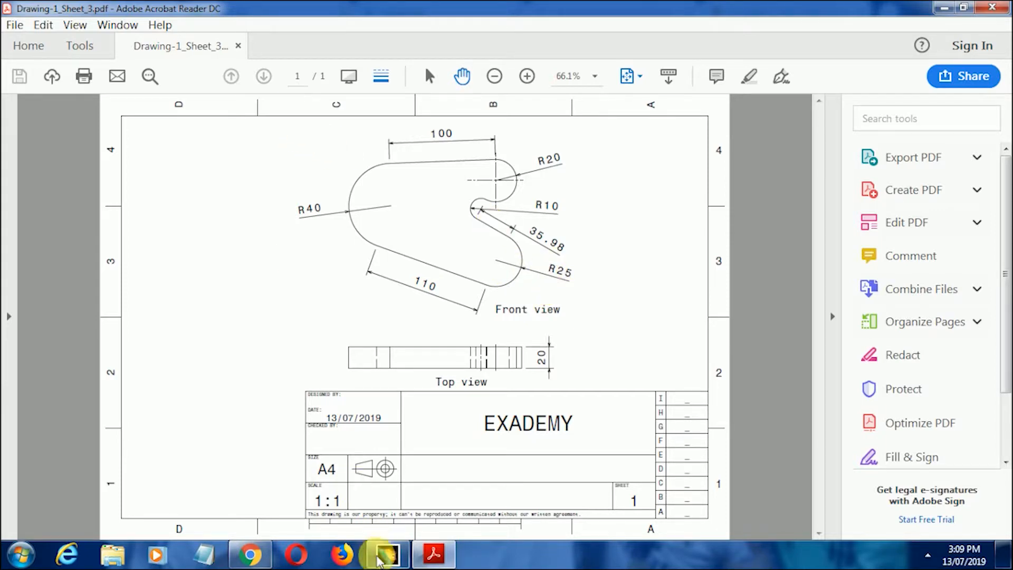
pyautogui.click(391, 555)
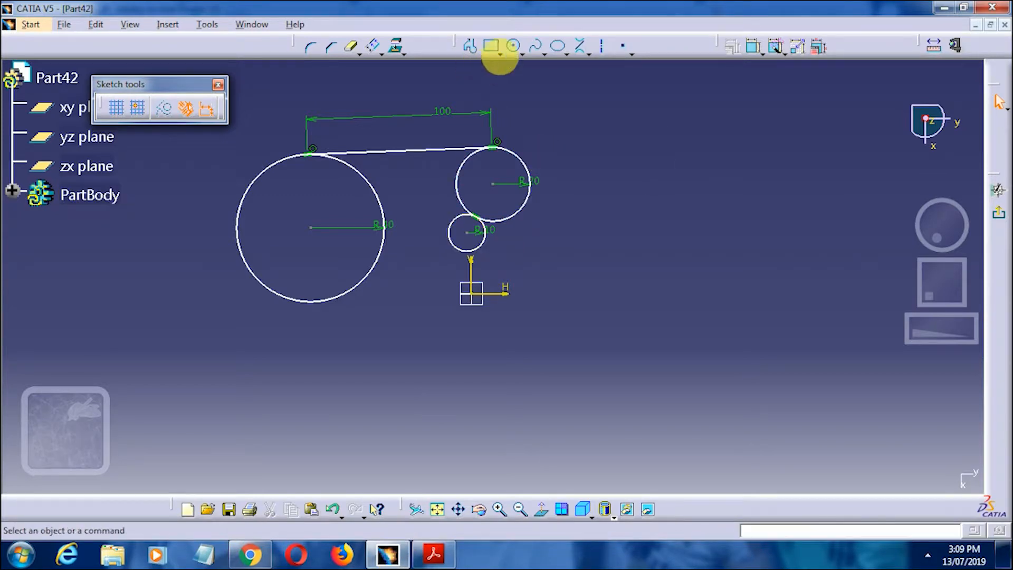
pyautogui.click(513, 46)
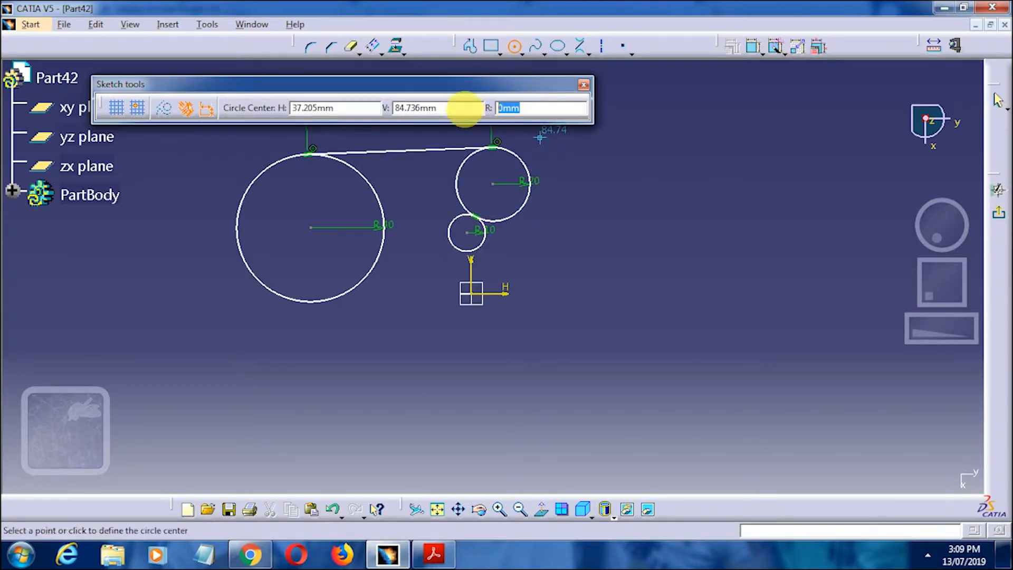
pyautogui.write('25')
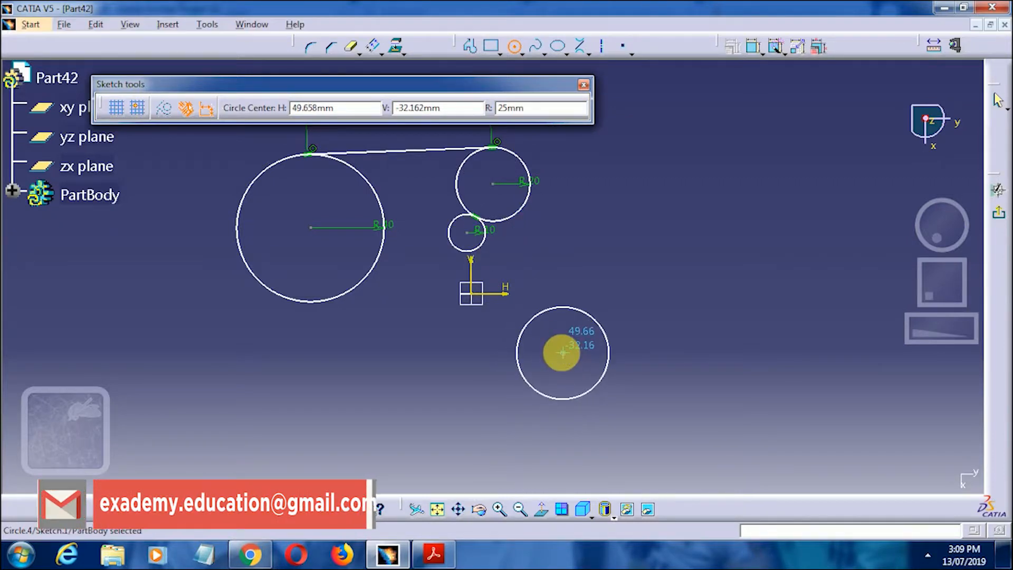
pyautogui.click(563, 352)
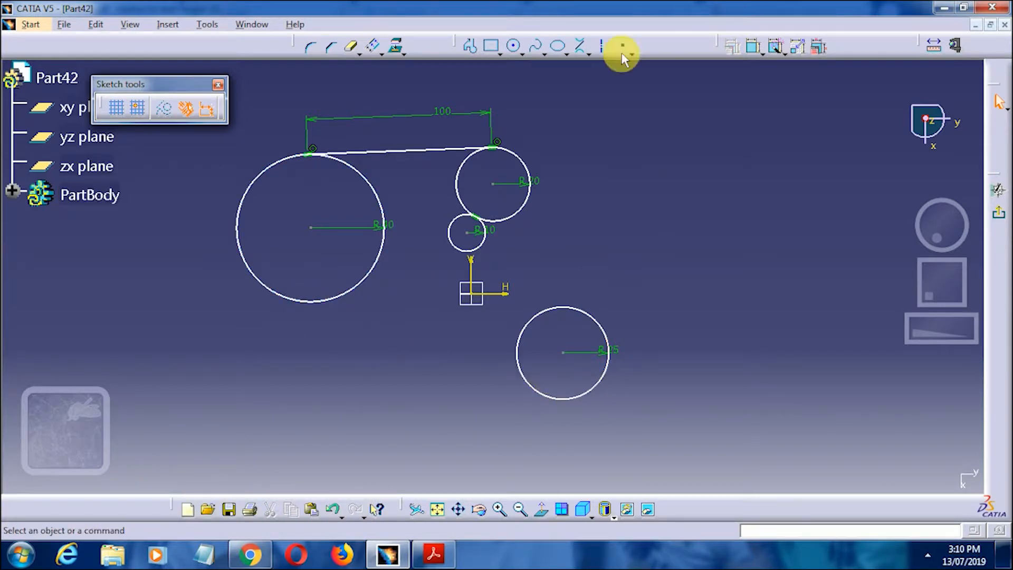
# Step: Draw a bi-tangent line across the undersides of the 40 mm and 25 mm radius circles
pyautogui.click(581, 49)
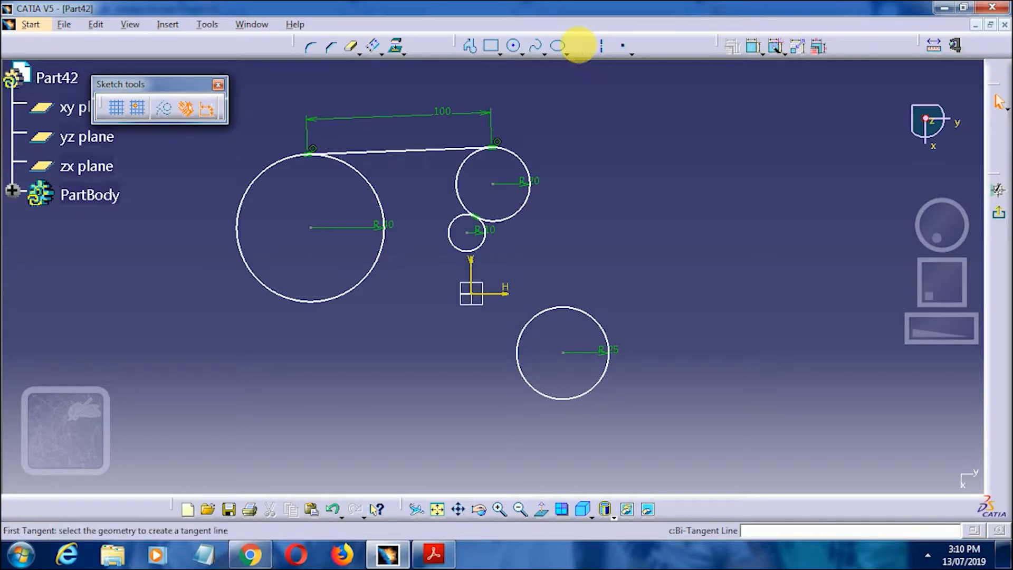
pyautogui.click(278, 293)
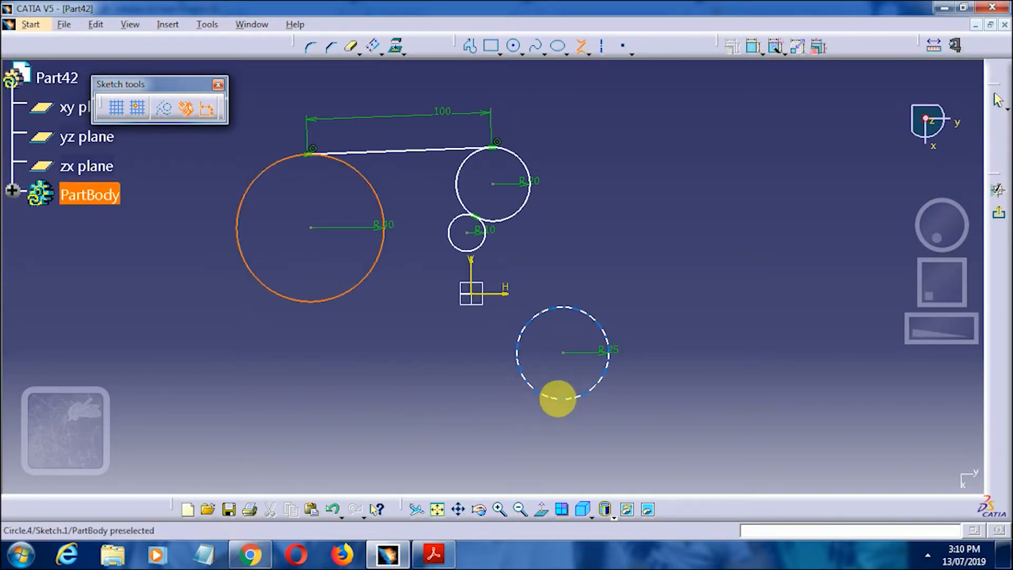
pyautogui.click(567, 404)
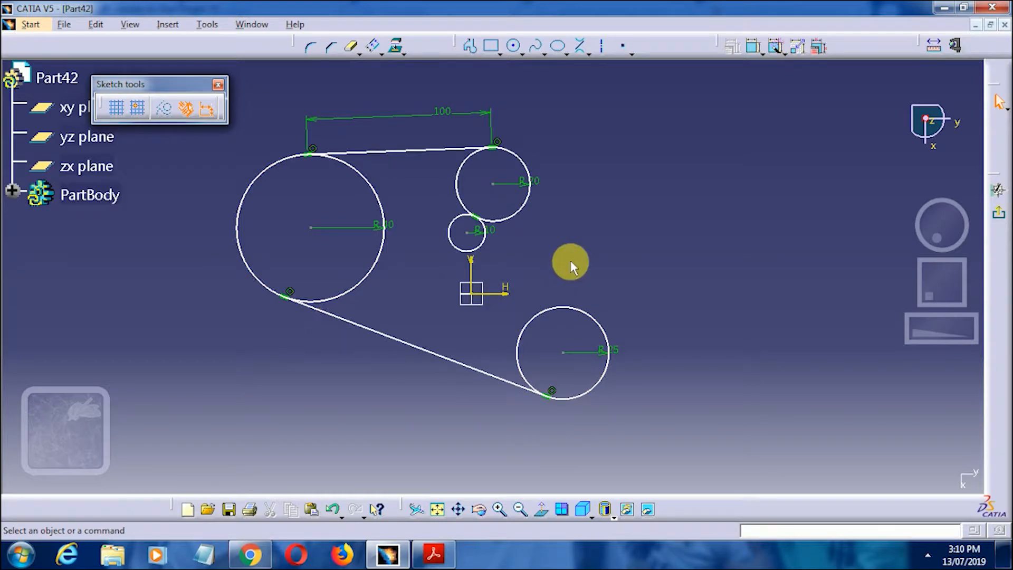
# Step: Check the PDF drawing, dimension the lower tangent line's length below it in CATIA, and set it to 110 mm
pyautogui.click(434, 554)
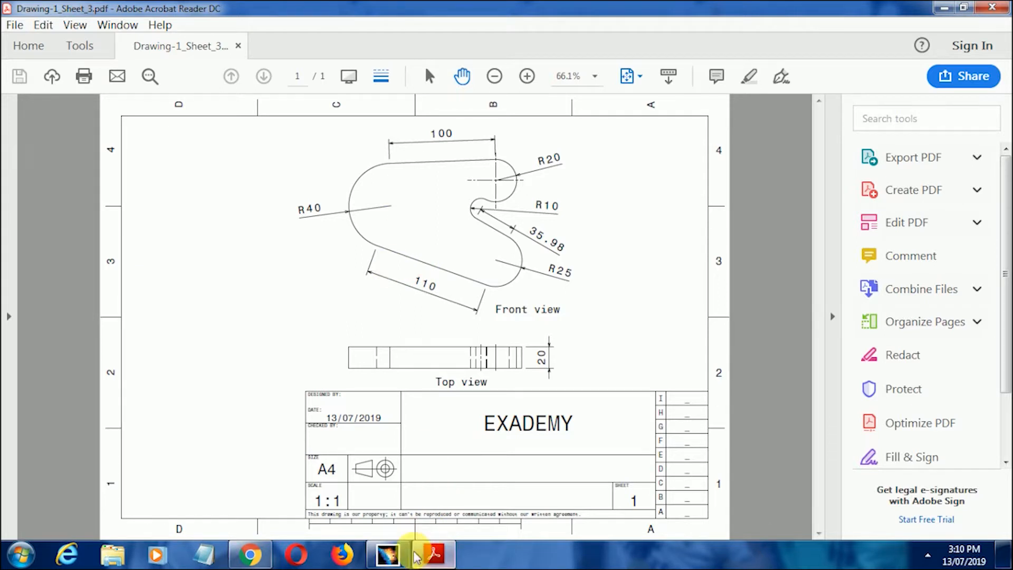
pyautogui.click(397, 557)
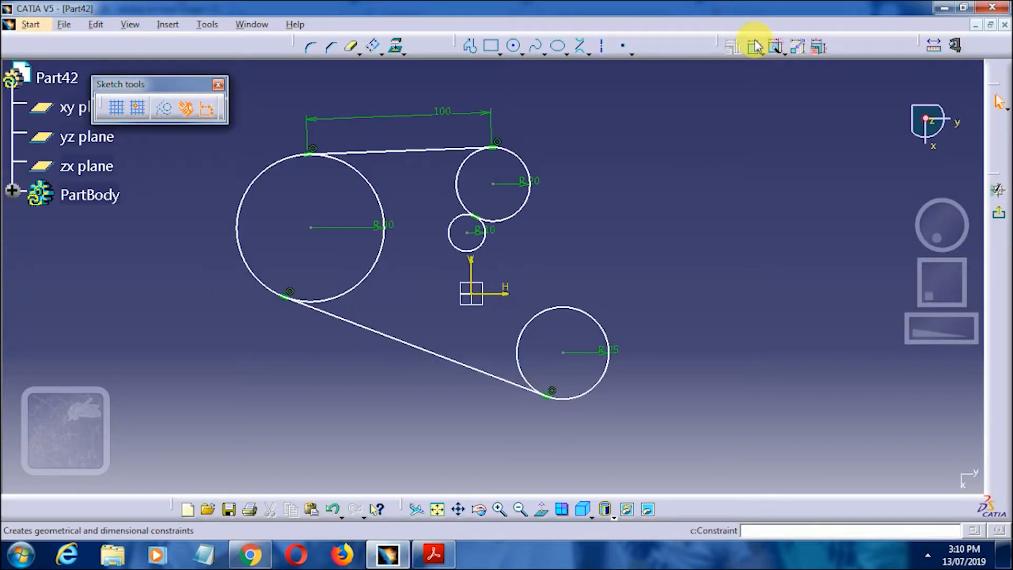
pyautogui.click(755, 46)
pyautogui.click(415, 346)
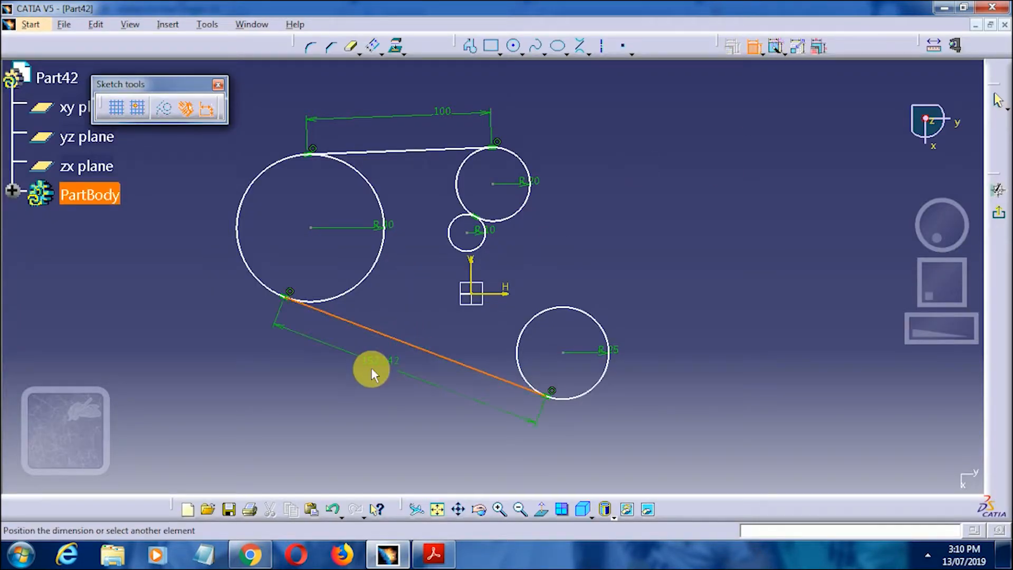
pyautogui.click(371, 370)
pyautogui.doubleClick(372, 362)
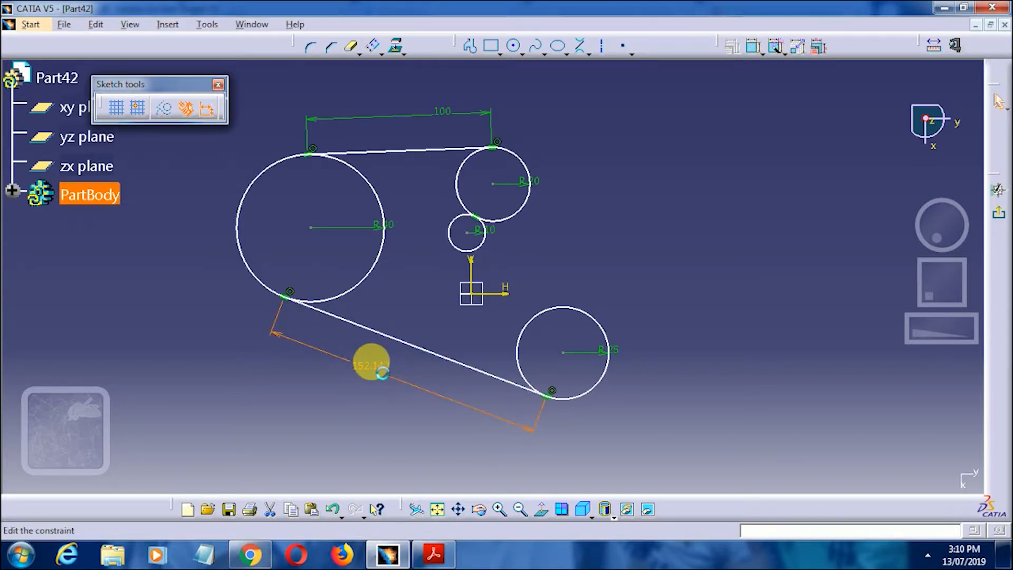
pyautogui.write('110')
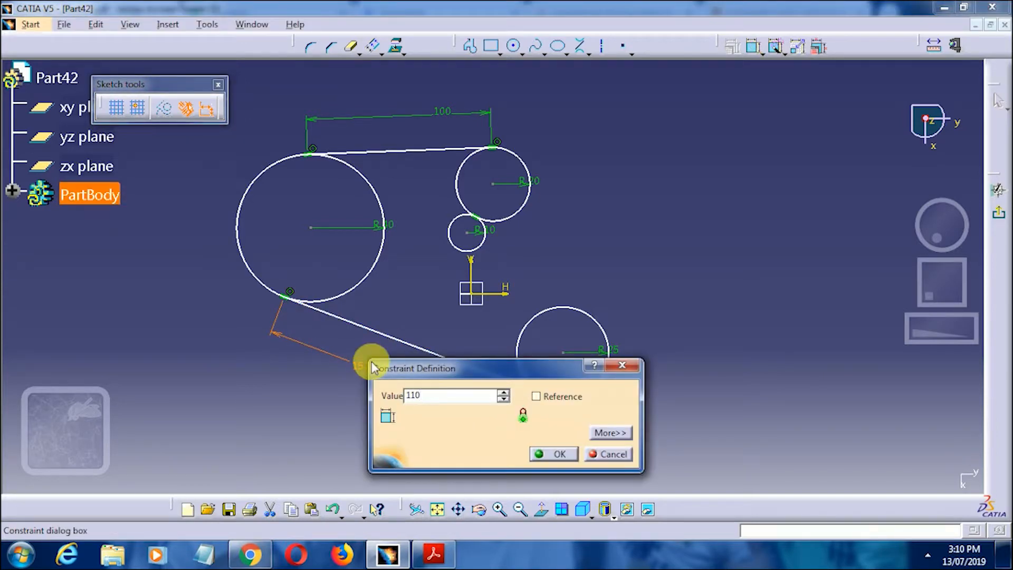
pyautogui.press('Return')
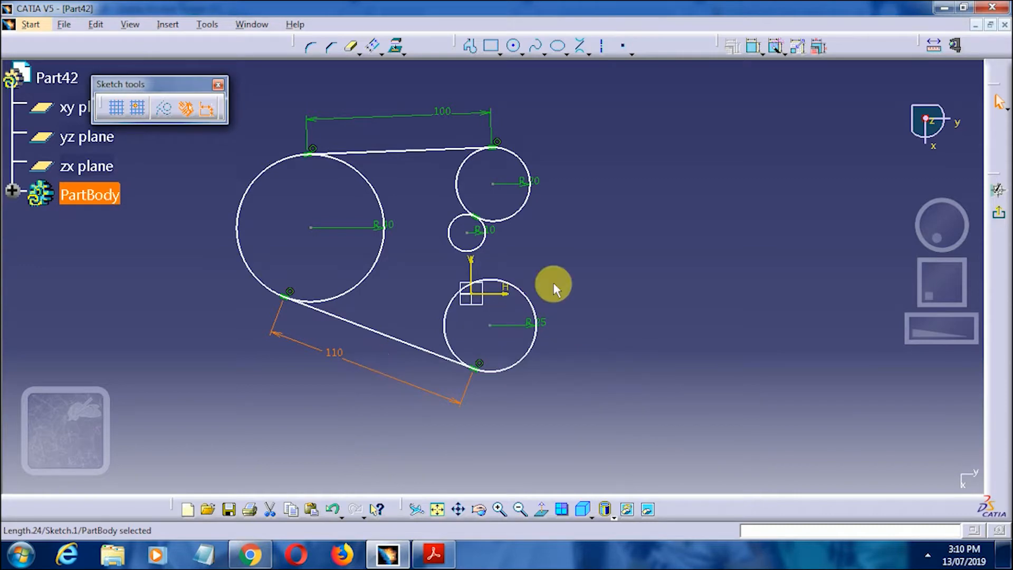
pyautogui.click(671, 276)
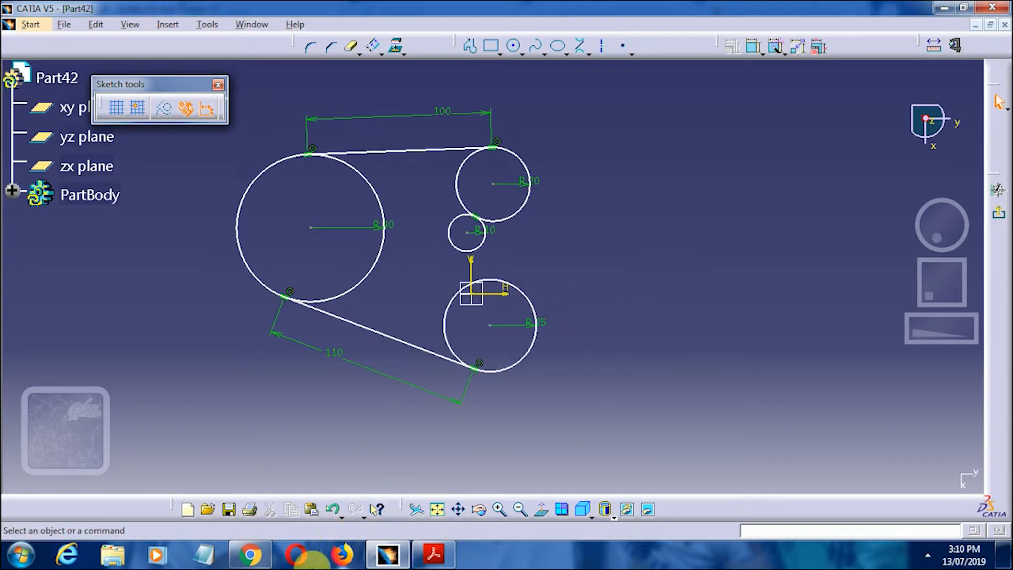
# Step: Consult the PDF drawing and draw a crossing bi-tangent line in CATIA from the 10 mm circle's lower left to the 25 mm circle's upper right
pyautogui.click(448, 565)
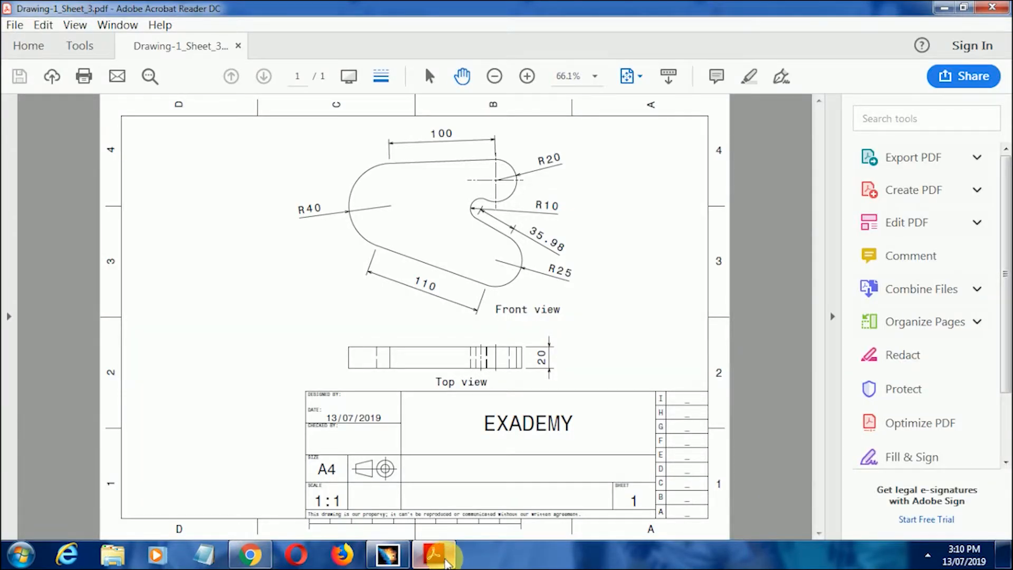
pyautogui.click(388, 554)
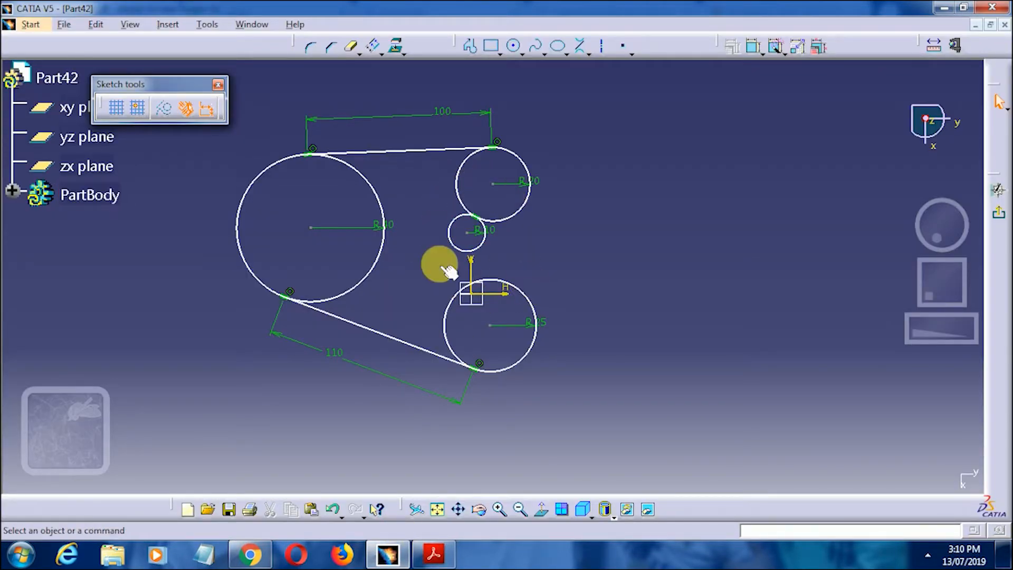
pyautogui.click(432, 555)
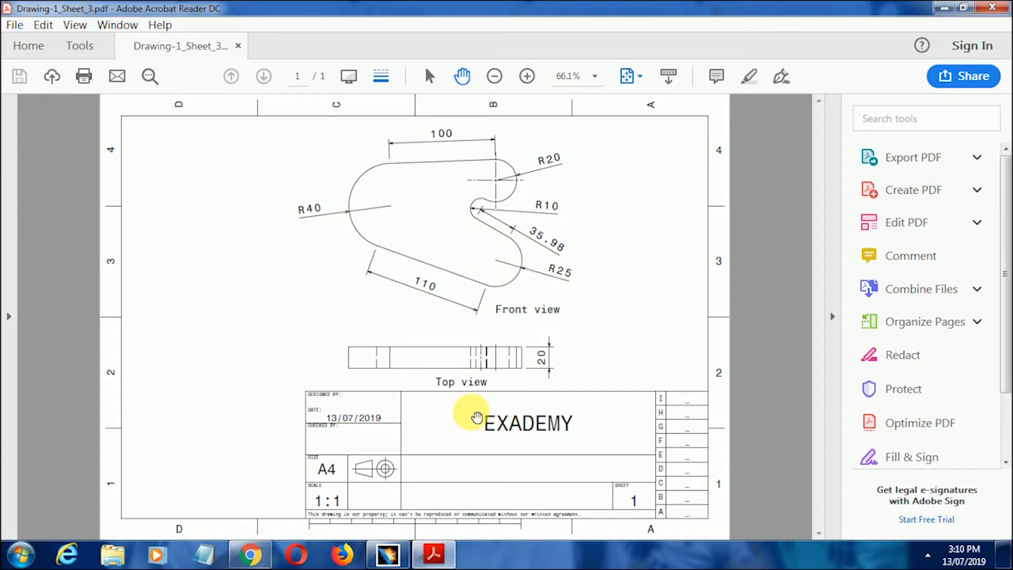
pyautogui.click(388, 557)
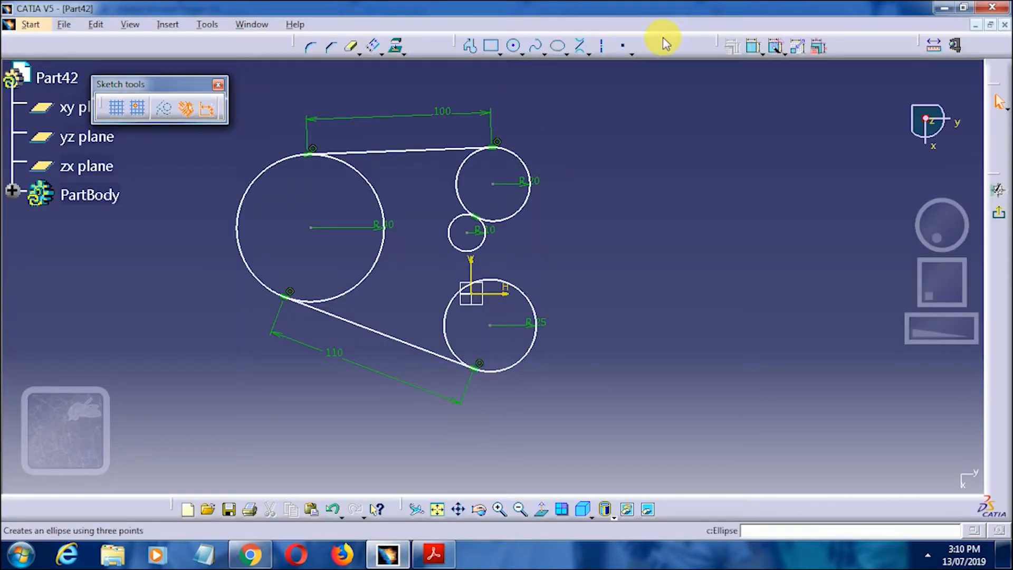
pyautogui.click(581, 46)
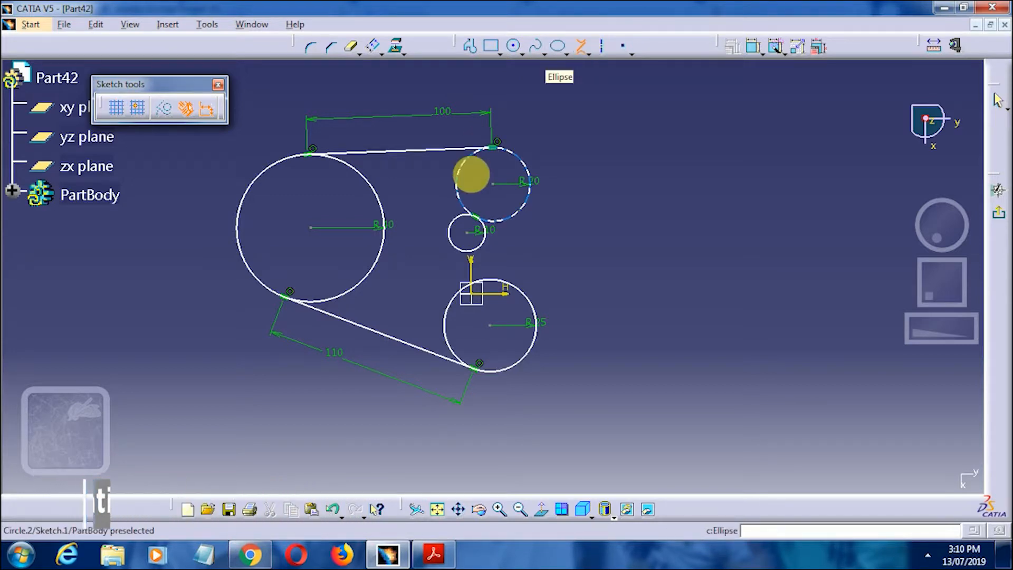
pyautogui.click(452, 247)
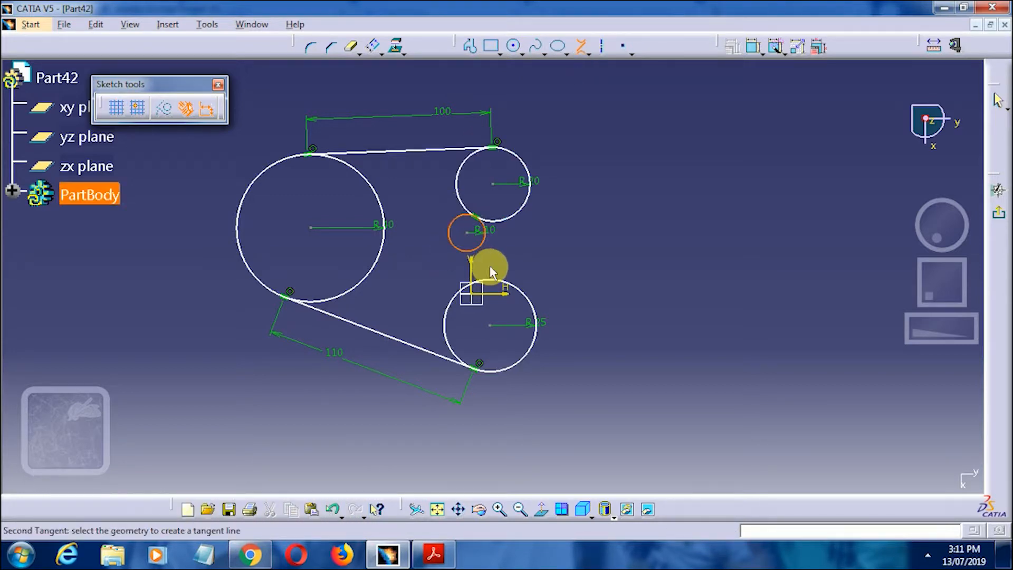
pyautogui.click(509, 286)
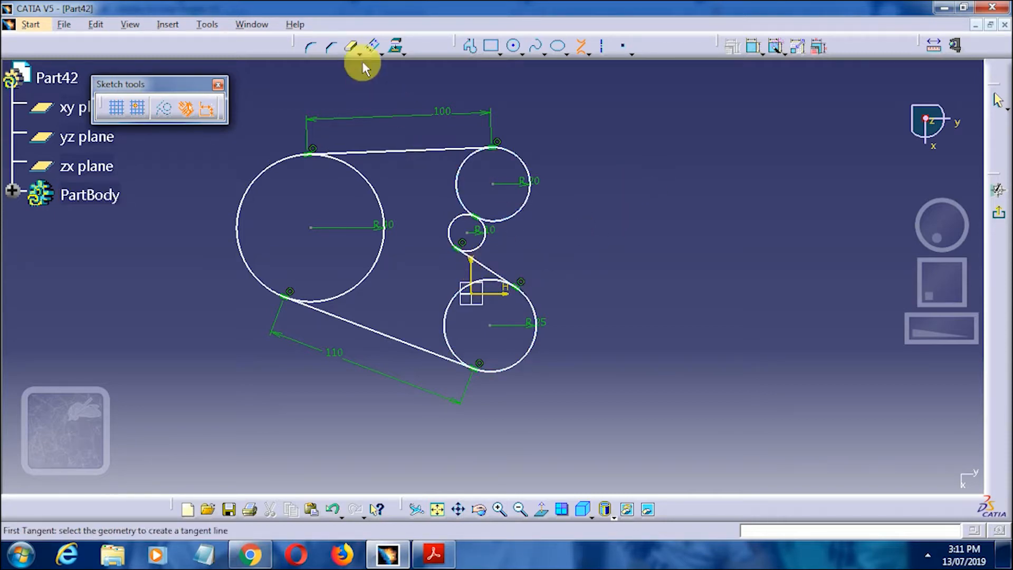
# Step: Check the PDF drawing, dimension the short tangent line between the 10 mm and 25 mm radius circles in CATIA, and set it to 35.98 mm
pyautogui.click(435, 555)
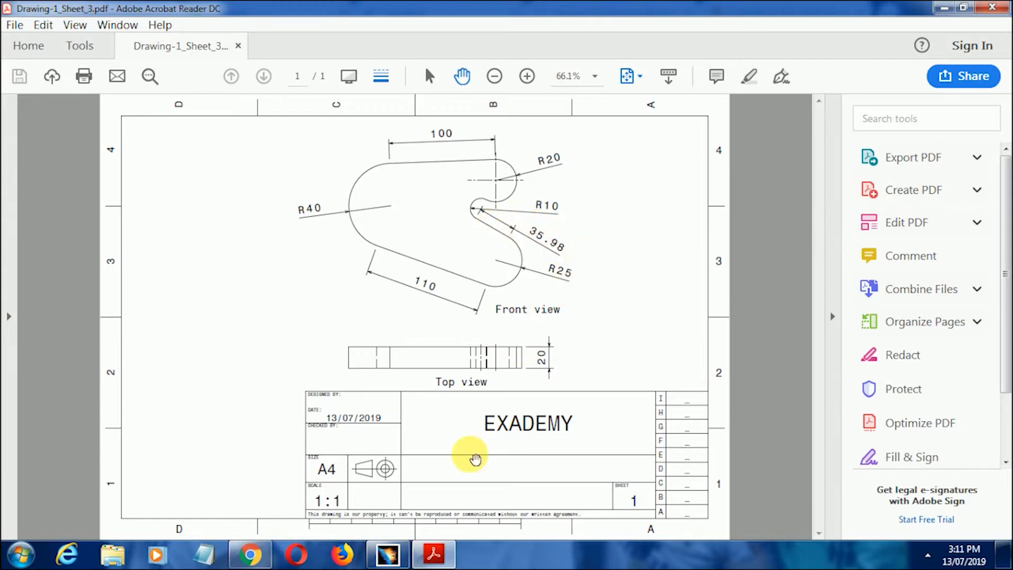
pyautogui.click(440, 558)
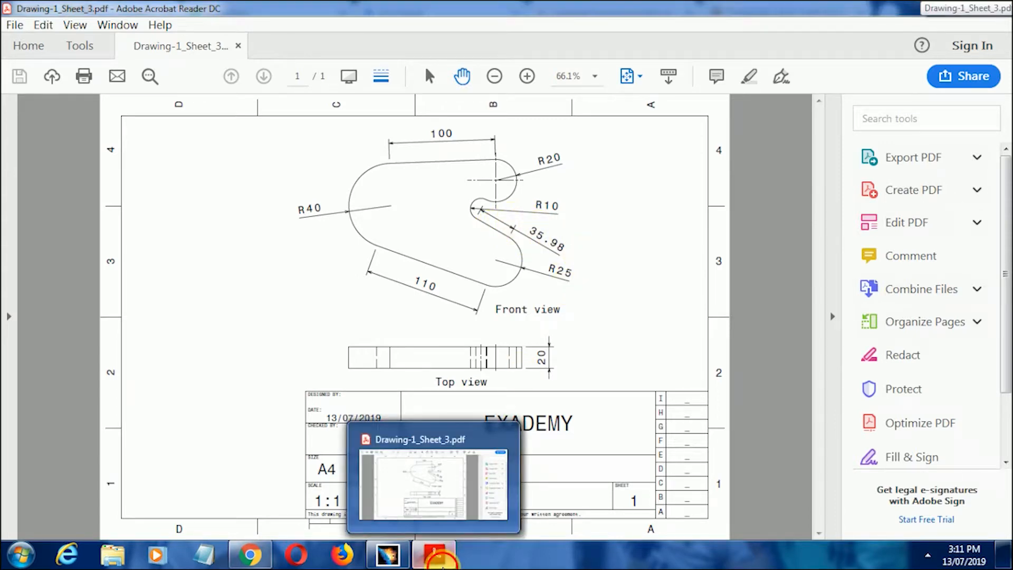
pyautogui.click(754, 47)
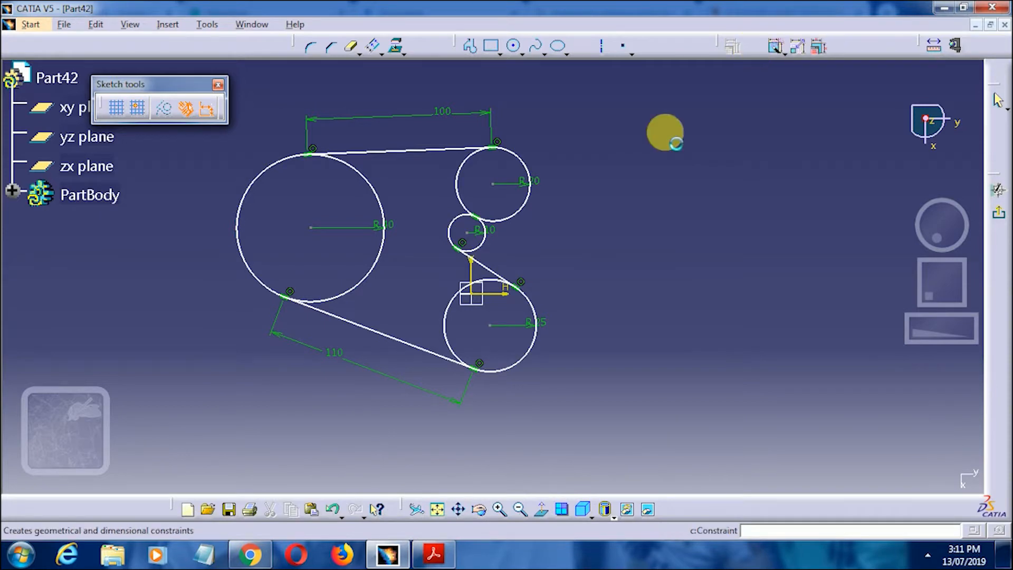
pyautogui.click(490, 272)
pyautogui.click(546, 238)
pyautogui.click(551, 232)
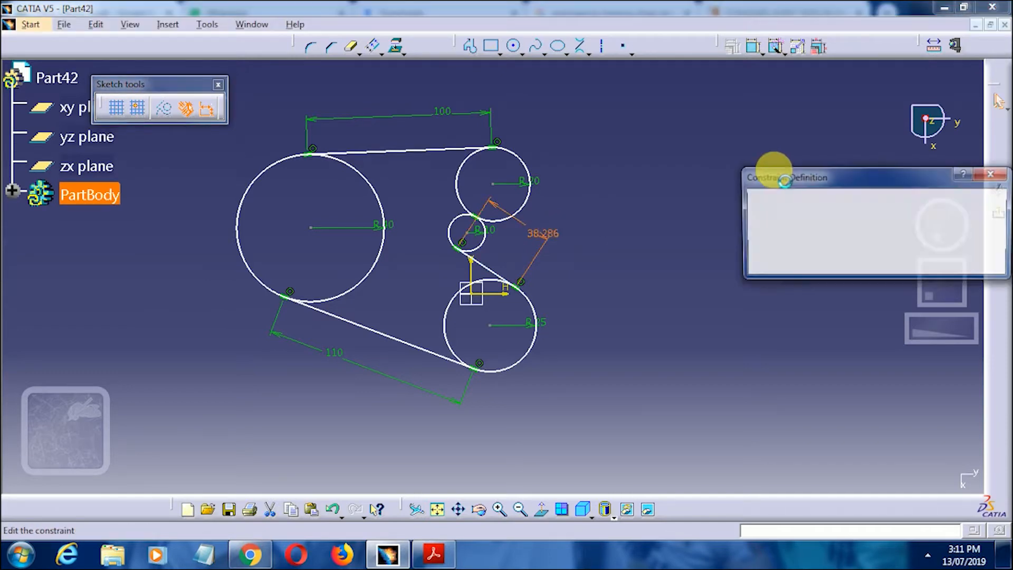
pyautogui.write('35.98')
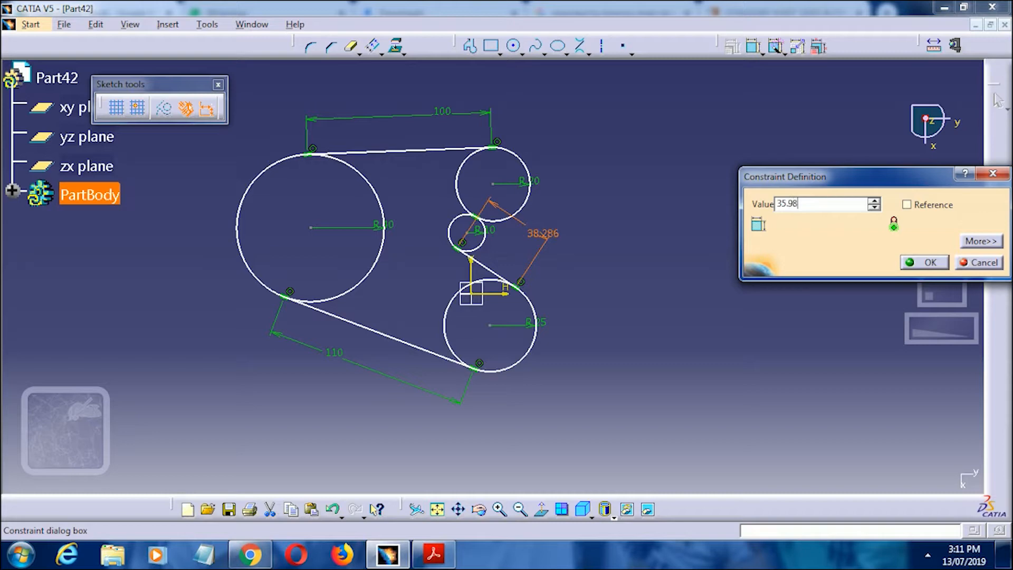
pyautogui.click(776, 174)
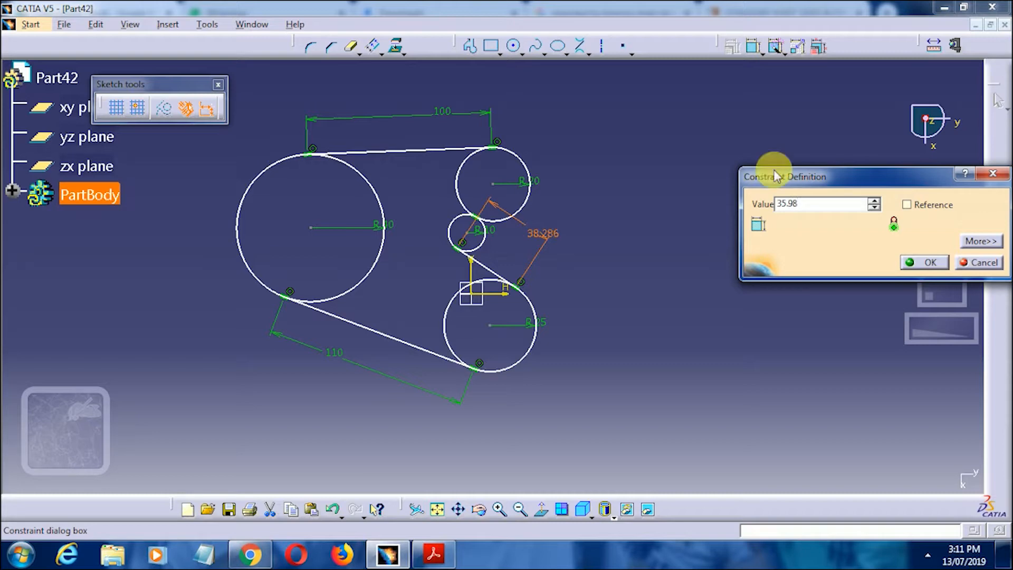
pyautogui.press('Return')
pyautogui.click(717, 188)
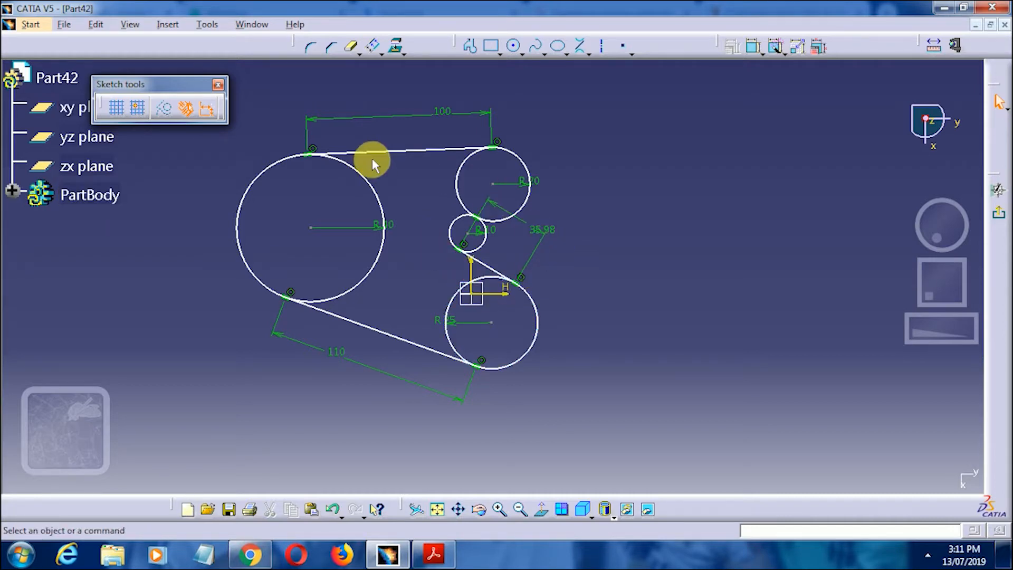
# Step: Quick Trim the inner portions of the 40, 10, 20 and 25 mm radius circles to leave one closed outline
pyautogui.click(352, 50)
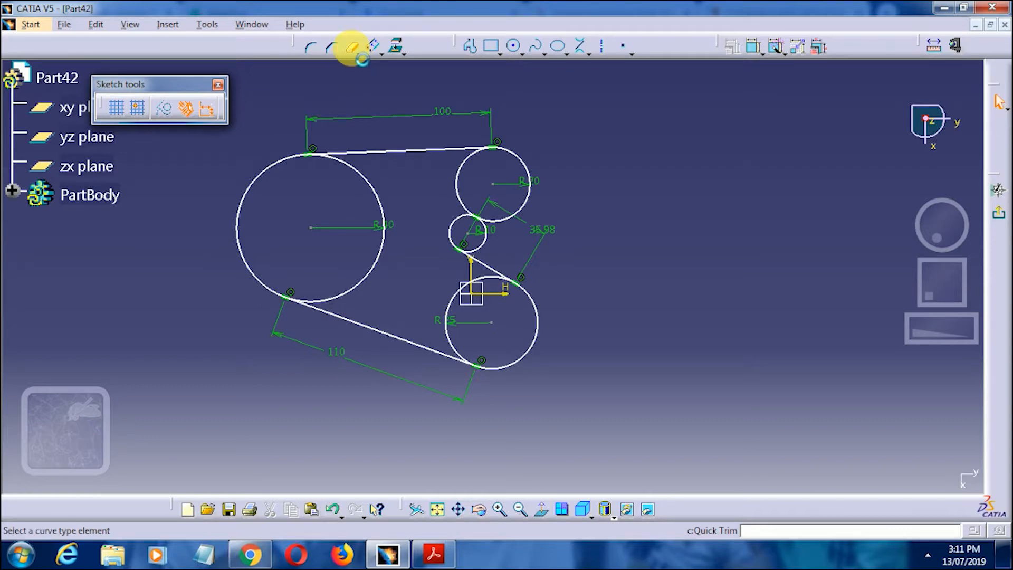
pyautogui.click(380, 201)
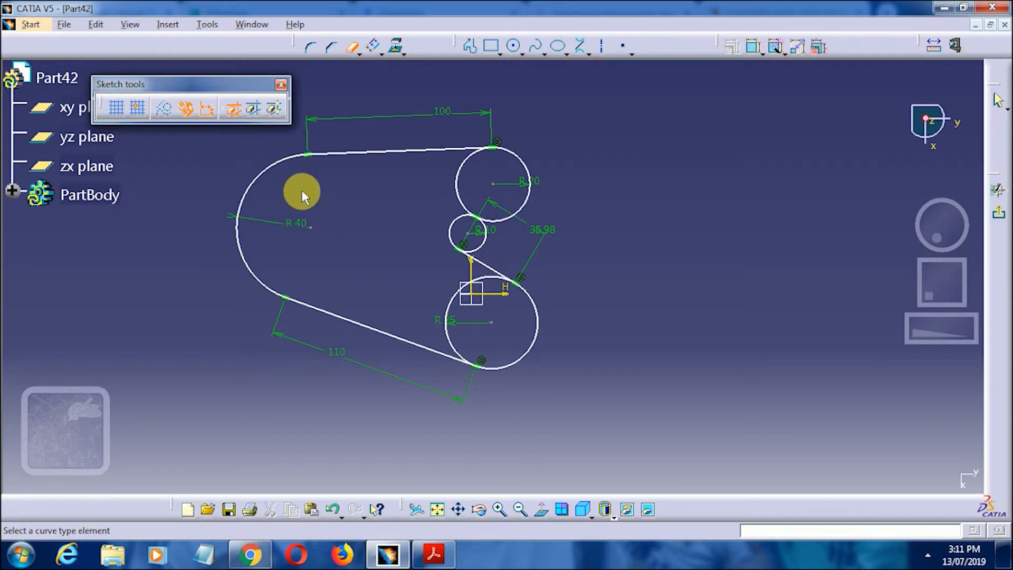
pyautogui.click(478, 243)
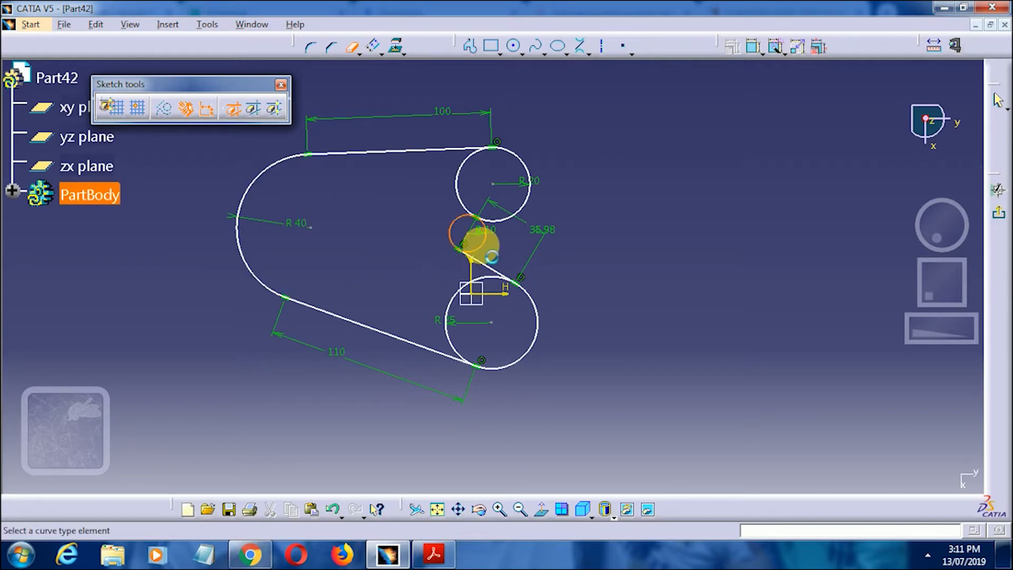
pyautogui.click(462, 168)
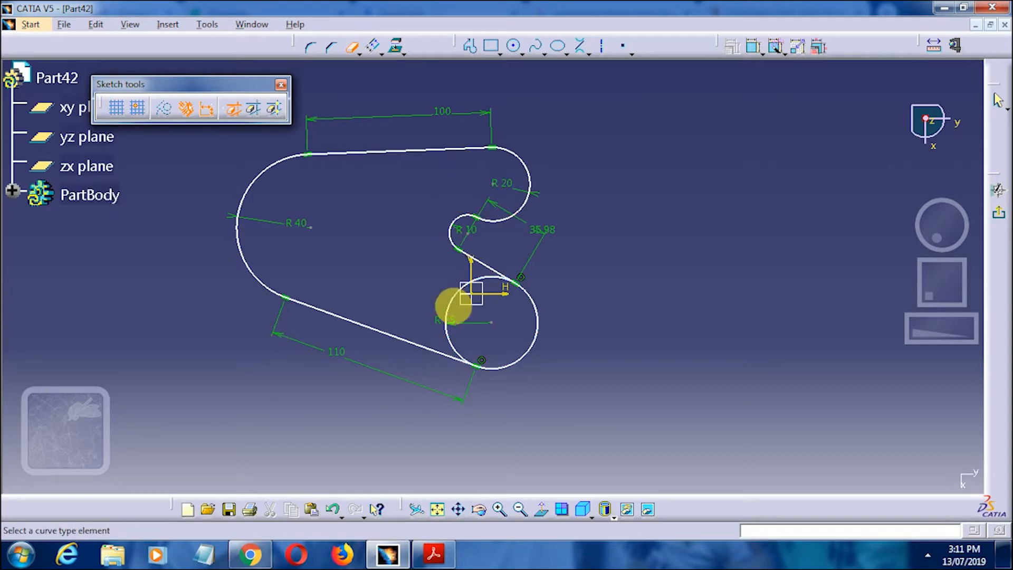
pyautogui.click(453, 309)
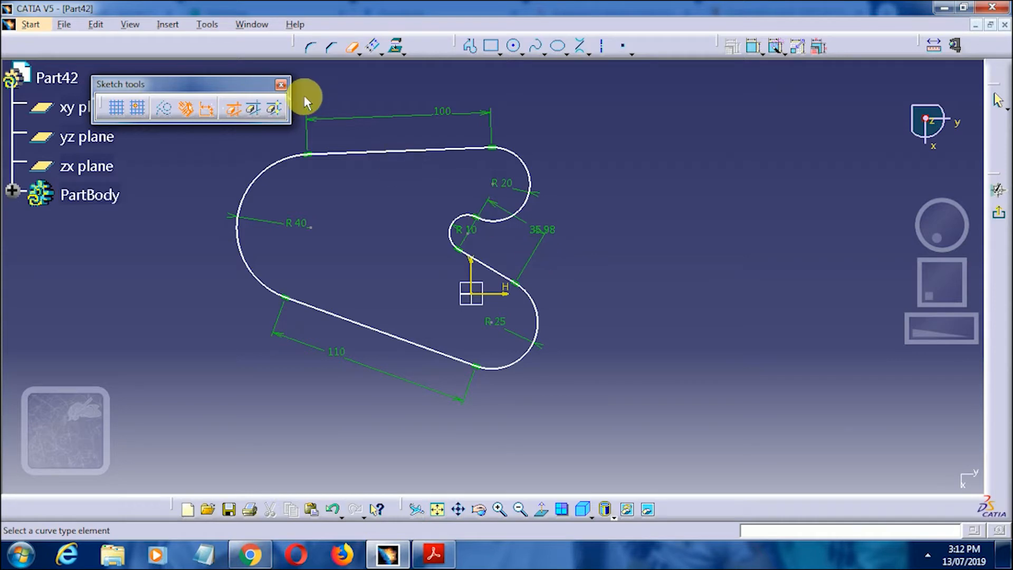
pyautogui.click(352, 47)
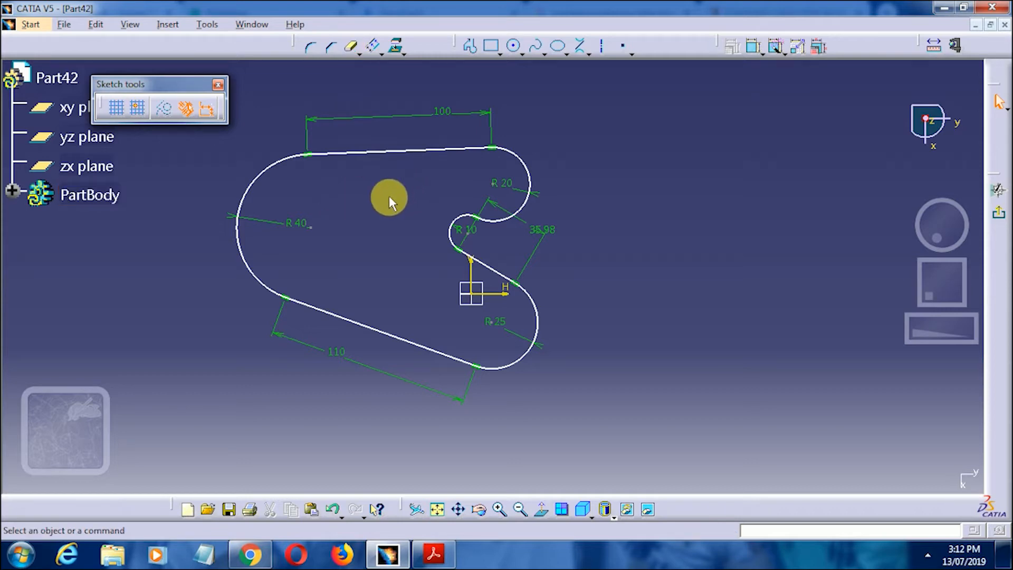
# Step: Constrain the centre of the 40 mm radius arc coincident with the sketch origin and exit the sketch
pyautogui.moveTo(378, 208); pyautogui.dragTo(511, 220, button='middle')
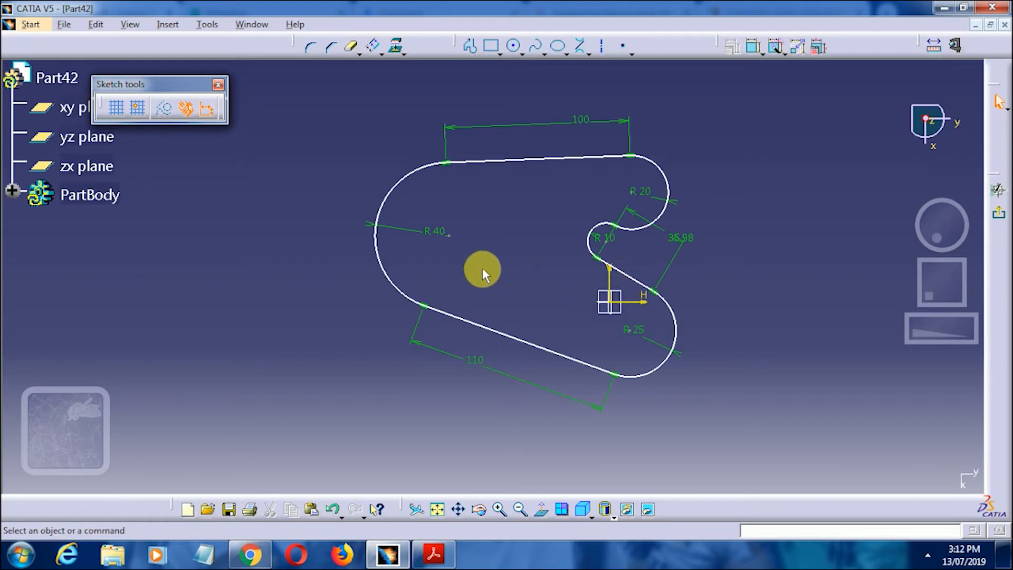
pyautogui.click(449, 236)
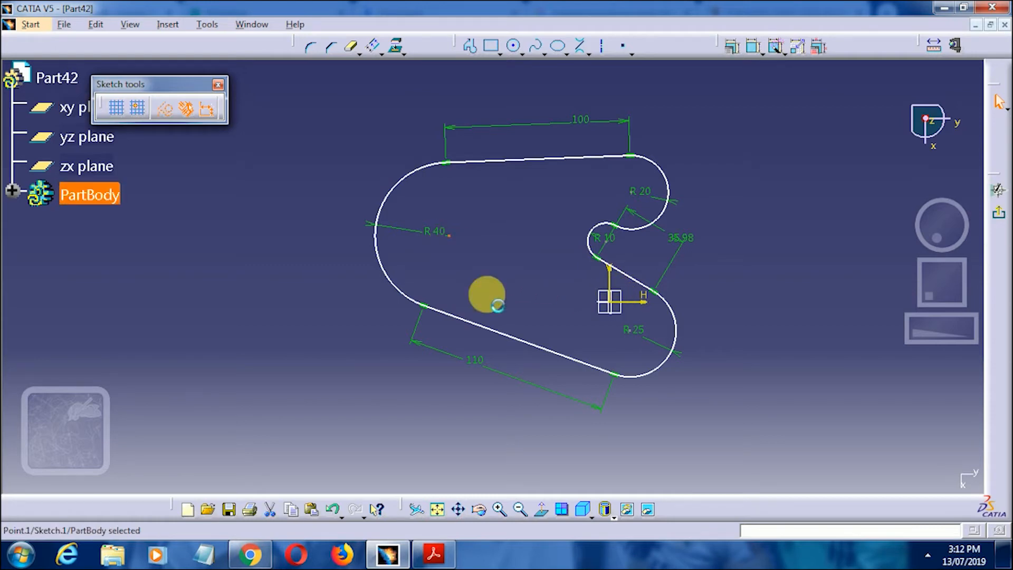
pyautogui.keyDown('ctrl'); pyautogui.click(609, 303); pyautogui.keyUp('ctrl')
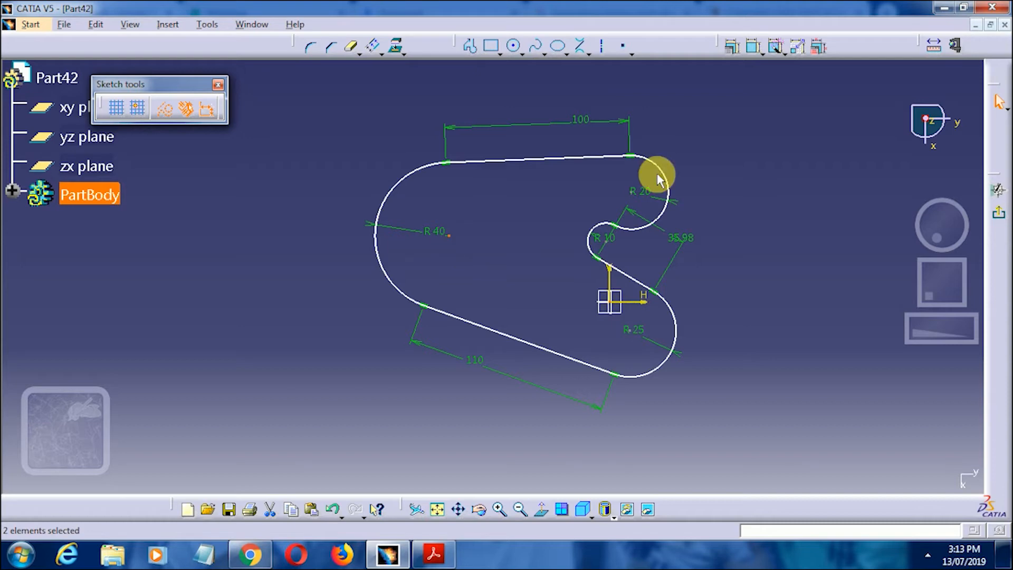
pyautogui.click(732, 46)
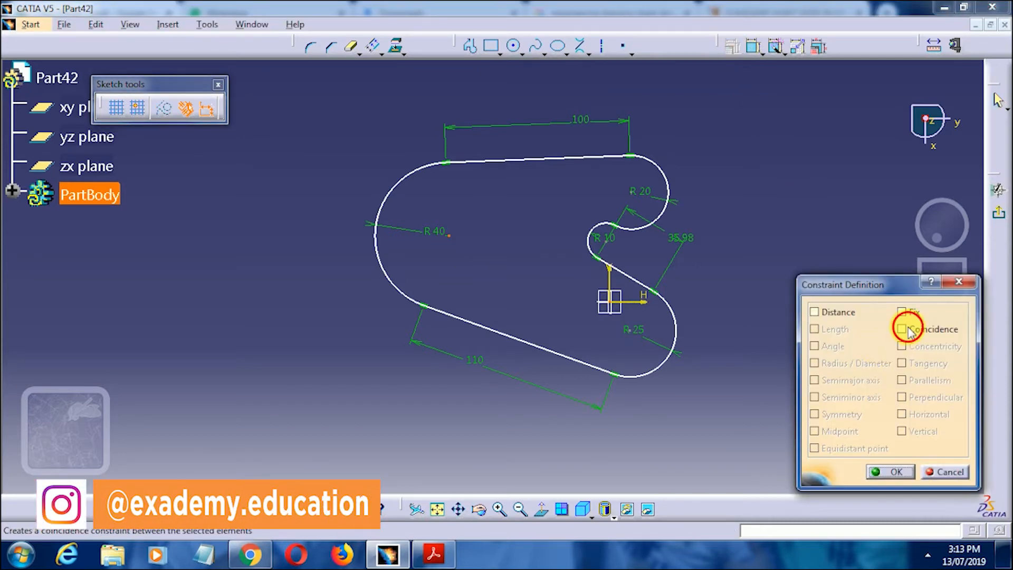
pyautogui.click(903, 329)
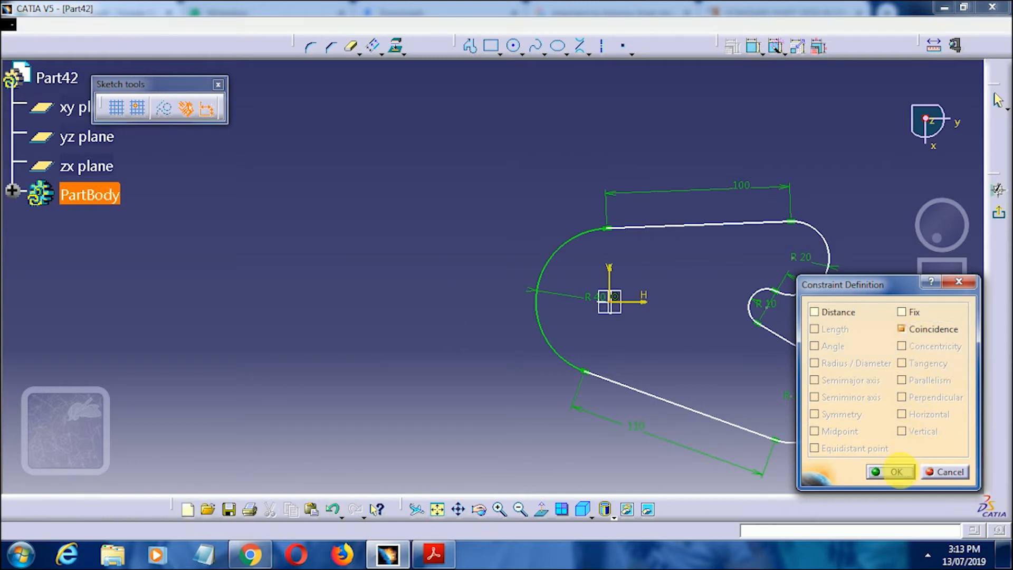
pyautogui.click(897, 472)
pyautogui.moveTo(678, 288)
pyautogui.mouseDown(button='middle')
pyautogui.moveTo(574, 229)
pyautogui.moveTo(470, 191)
pyautogui.moveTo(537, 230)
pyautogui.mouseUp(button='middle')
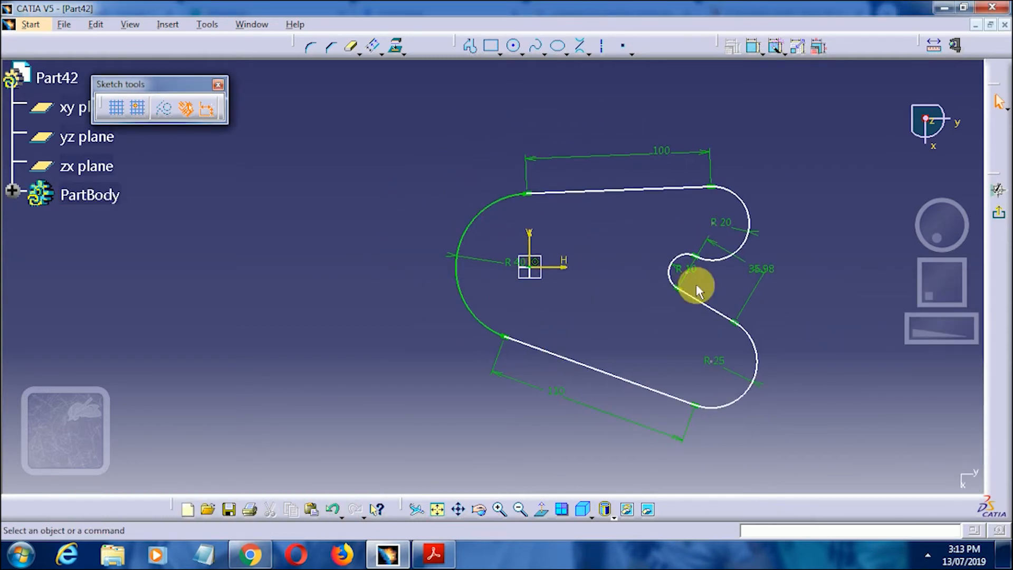
pyautogui.moveTo(663, 271)
pyautogui.mouseDown(button='middle')
pyautogui.moveTo(584, 249)
pyautogui.moveTo(665, 231)
pyautogui.mouseUp(button='middle')
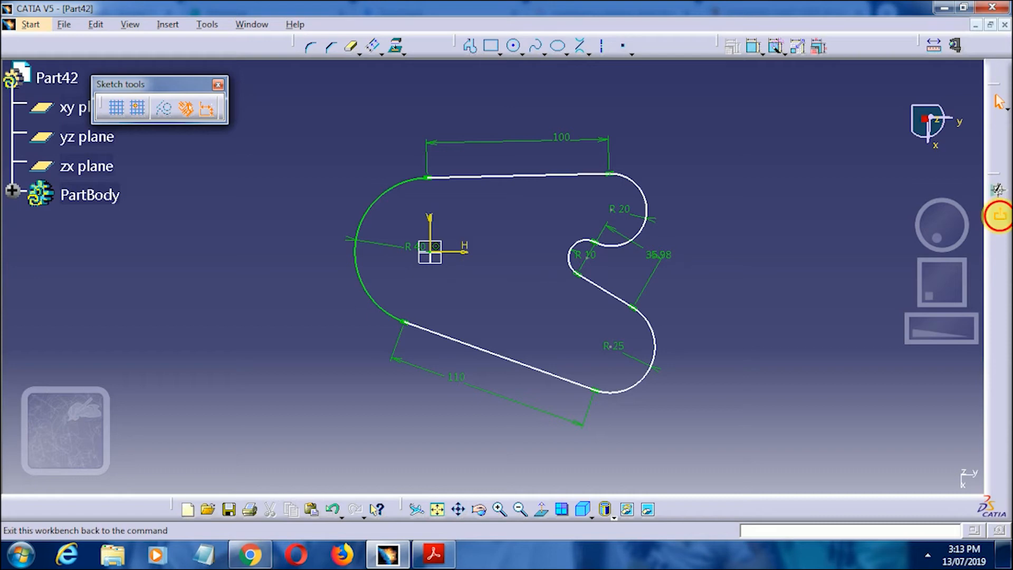
pyautogui.click(999, 212)
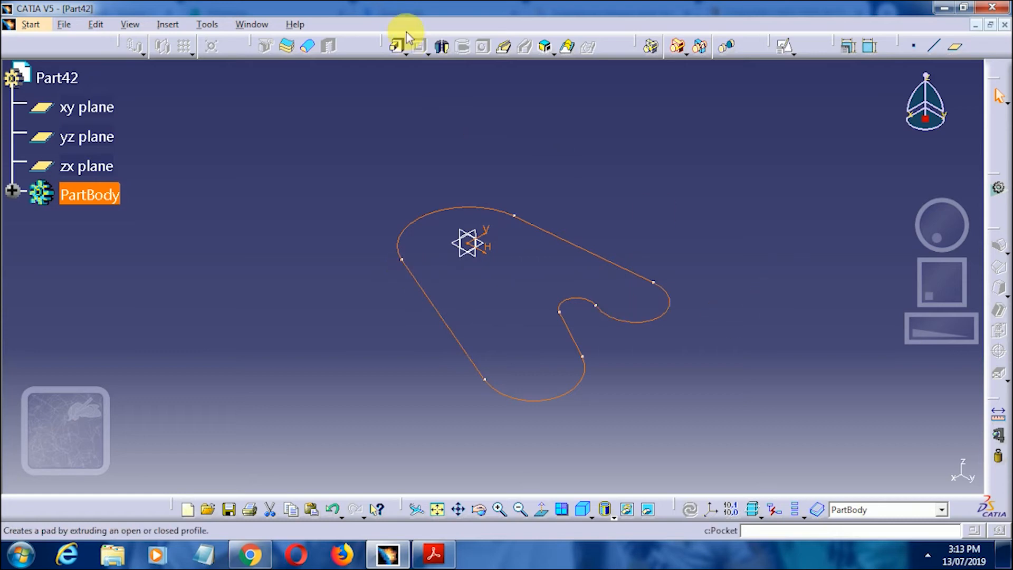
# Step: Start a pad of the closed profile, check the thickness in the PDF drawing, and set the pad length to 20 mm in CATIA
pyautogui.click(395, 47)
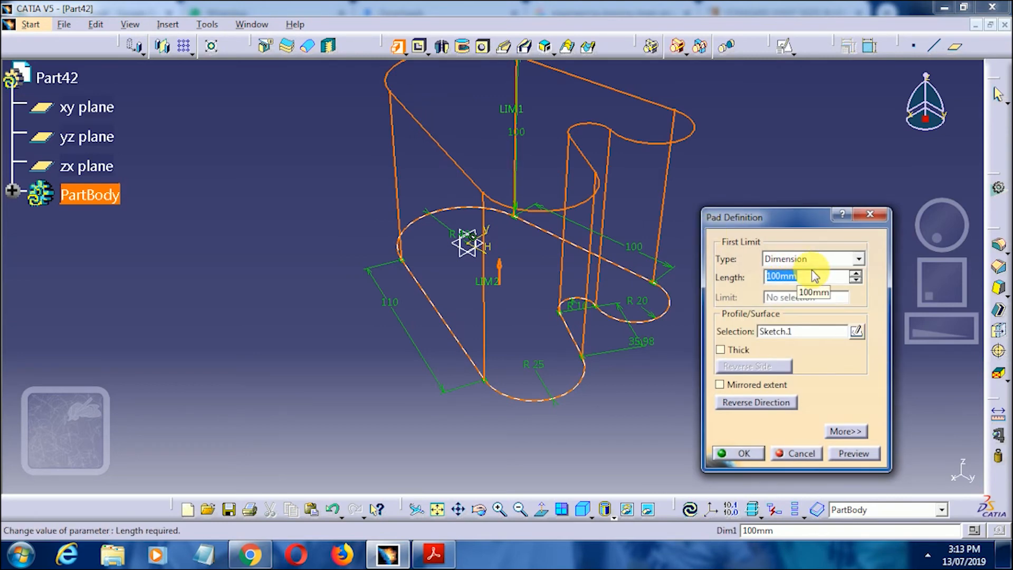
pyautogui.click(435, 555)
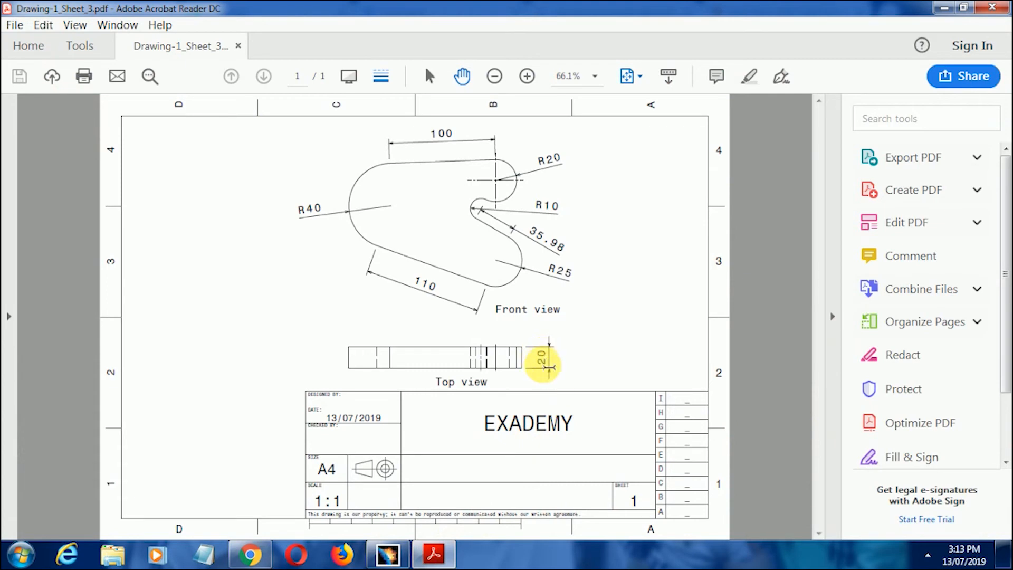
pyautogui.click(388, 554)
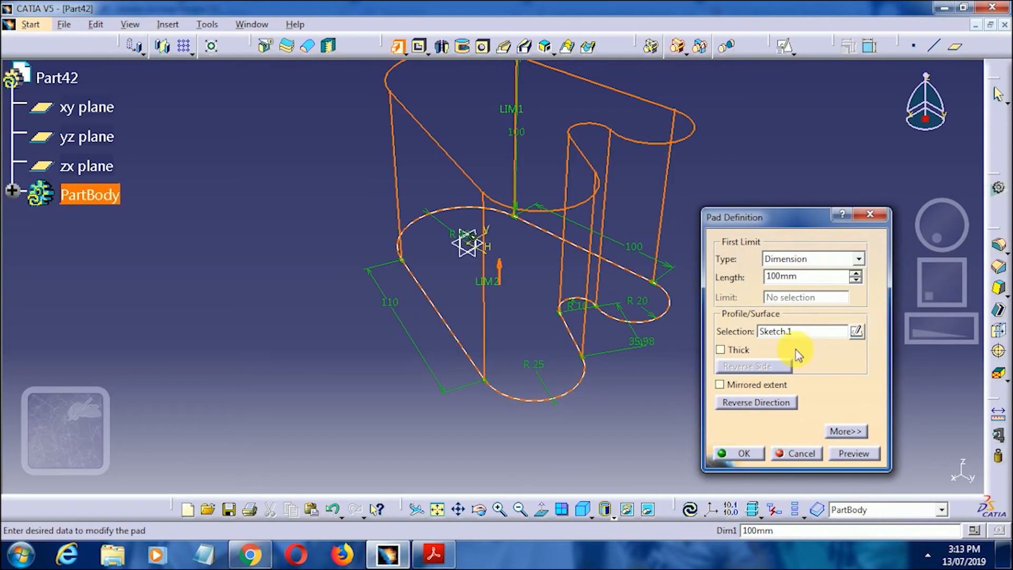
pyautogui.click(731, 277)
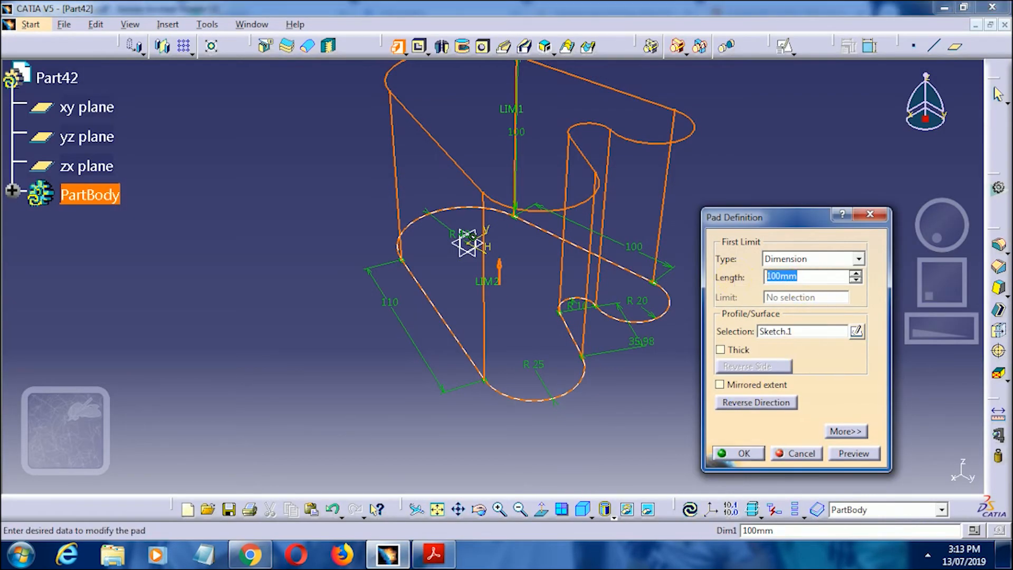
pyautogui.write('2')
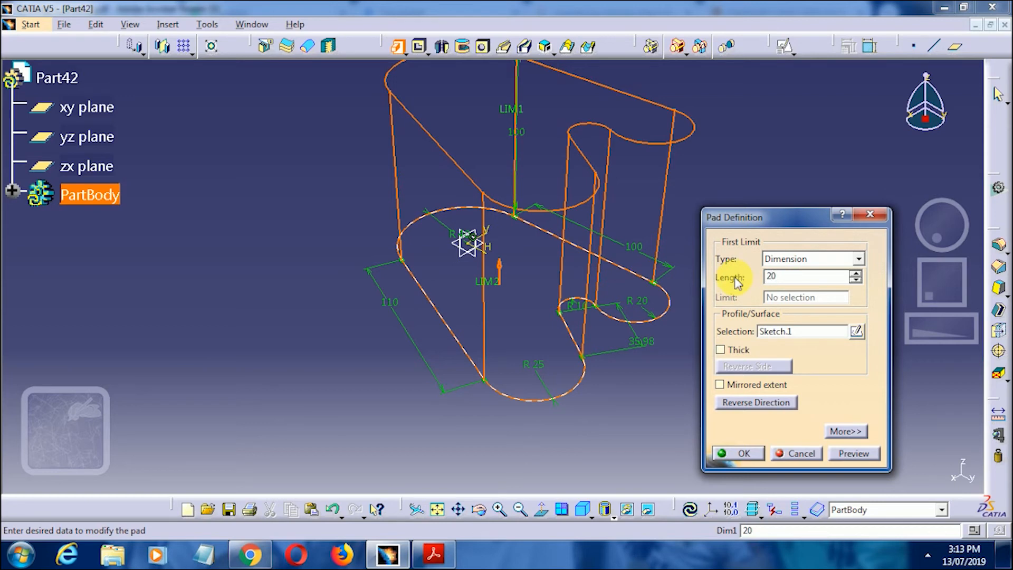
pyautogui.write('0')
pyautogui.press('Return')
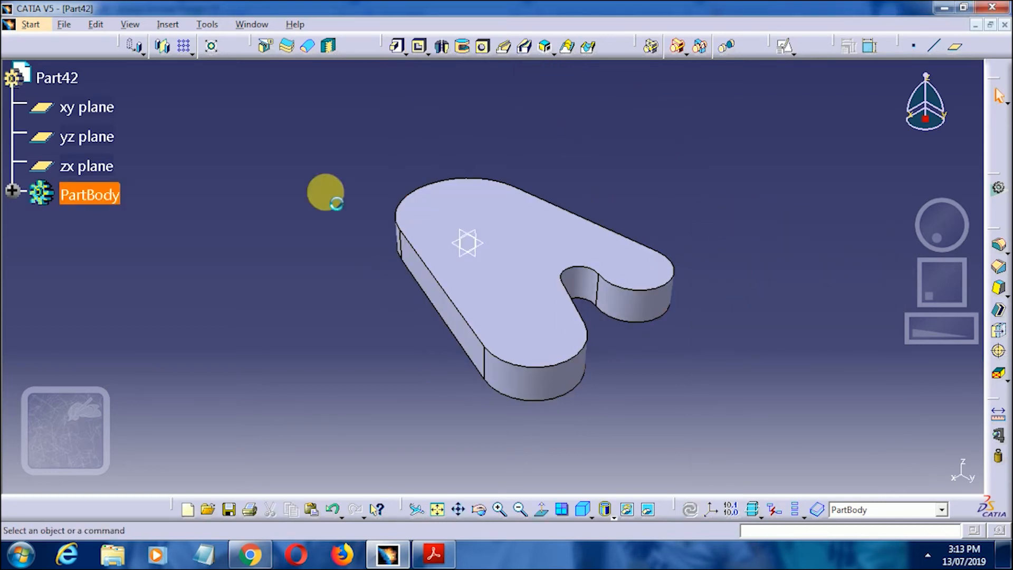
pyautogui.moveTo(326, 193); pyautogui.dragTo(363, 242, button='middle')
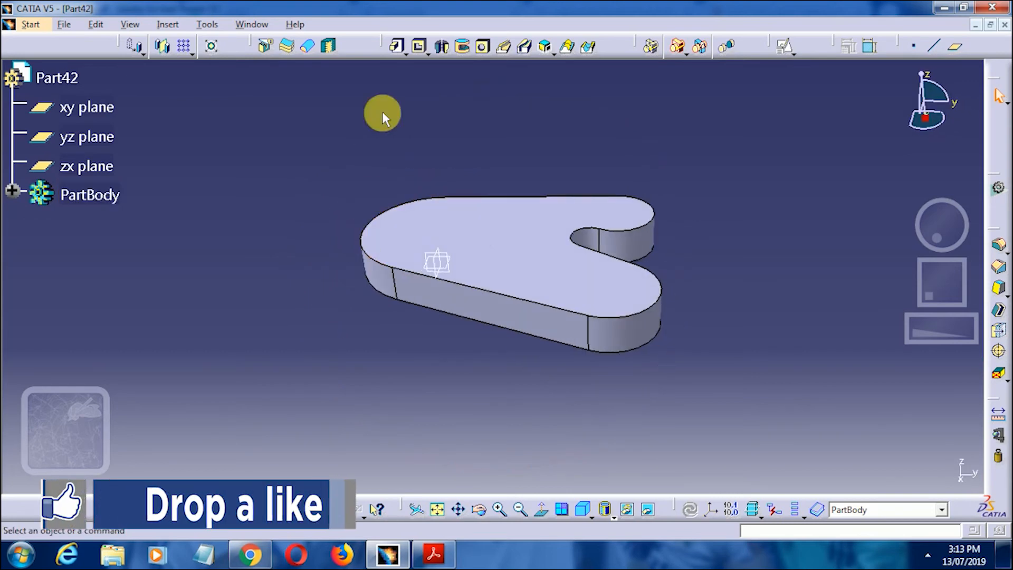